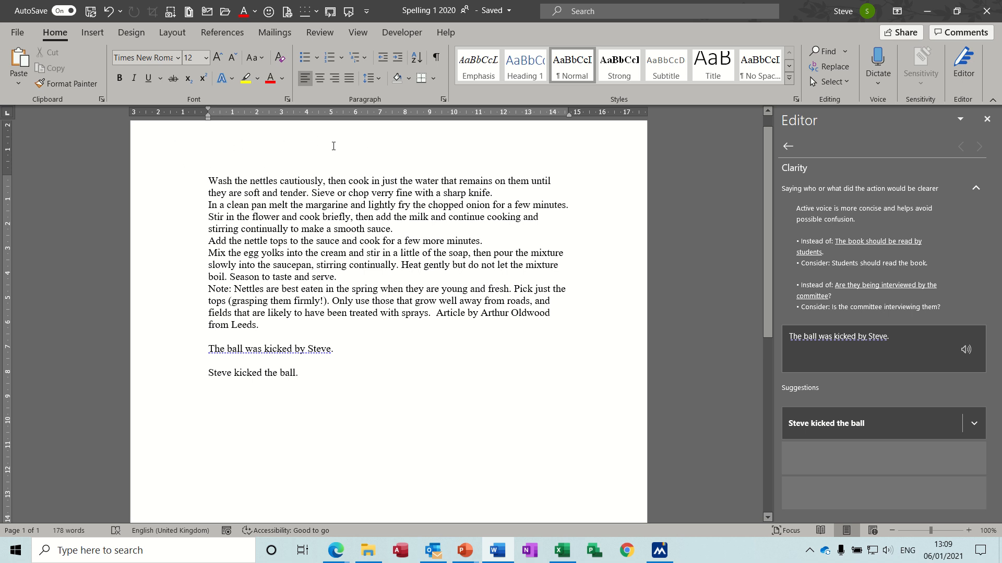
Open the page header for editing and enter the person's first name at its left side.
double_click(324, 145)
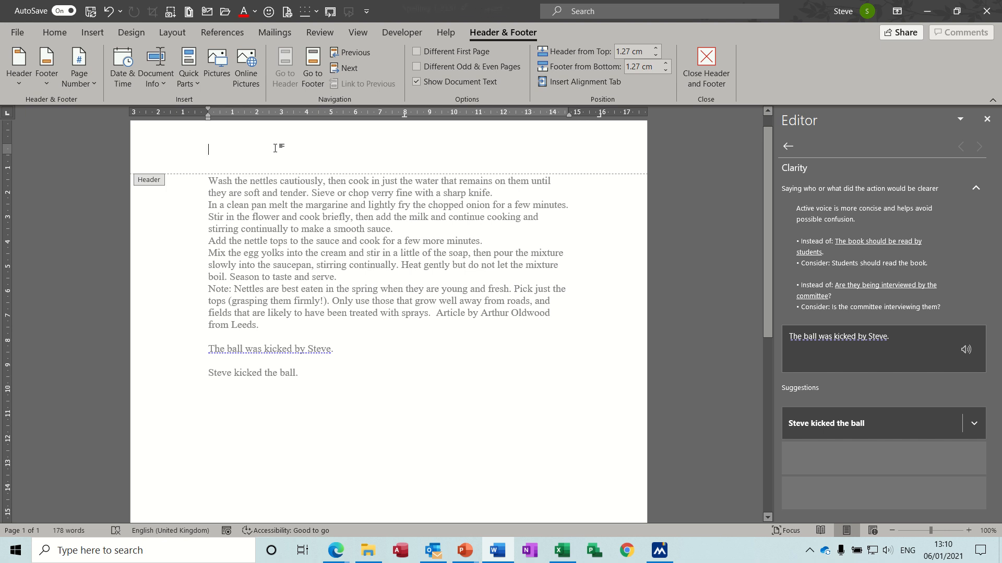
type("Steve")
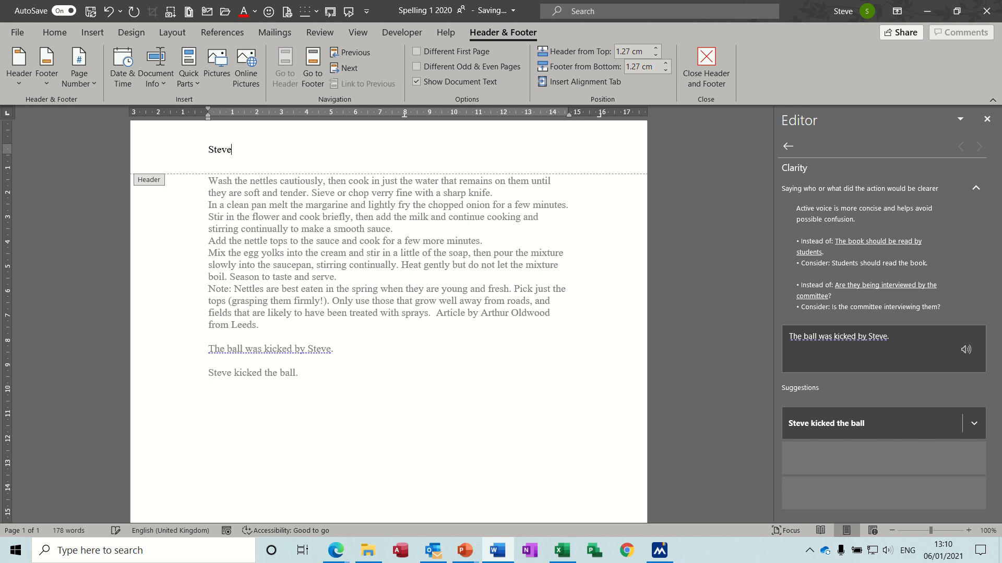
key("Tab")
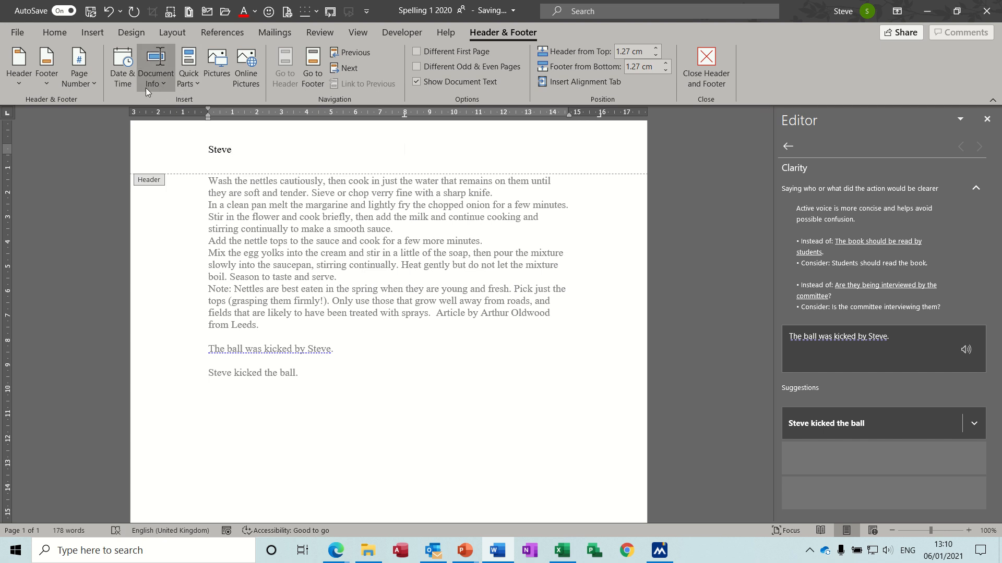
Insert the date in the "Wednesday, 06 January 2021" format at the header's centre and enter "Sales" at its right end.
left_click(123, 61)
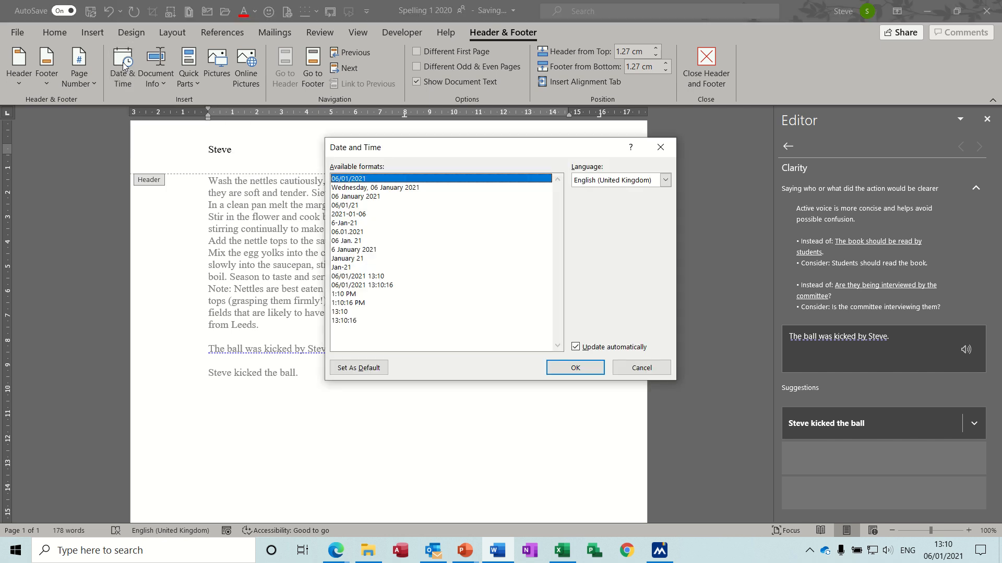
left_click(365, 188)
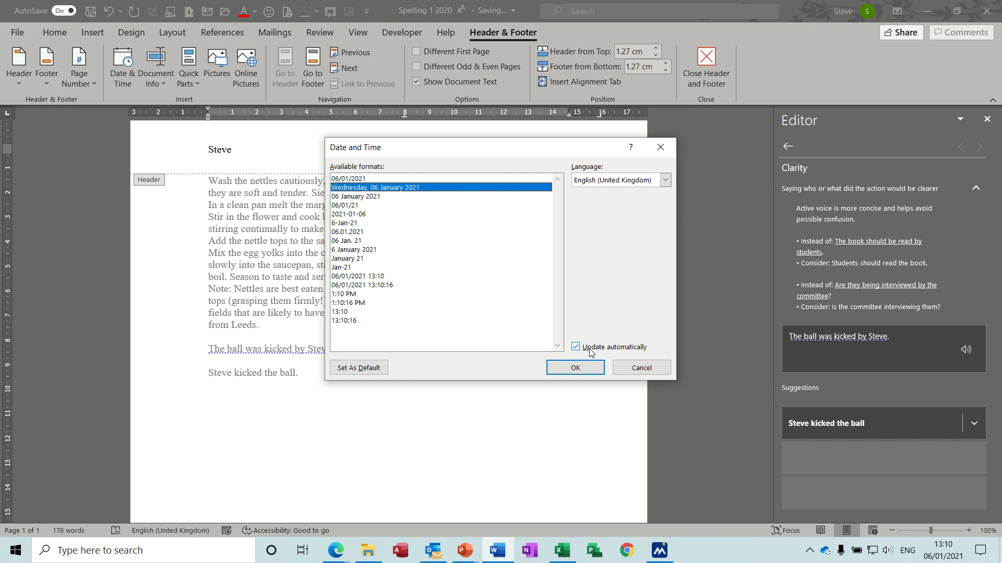
left_click(574, 369)
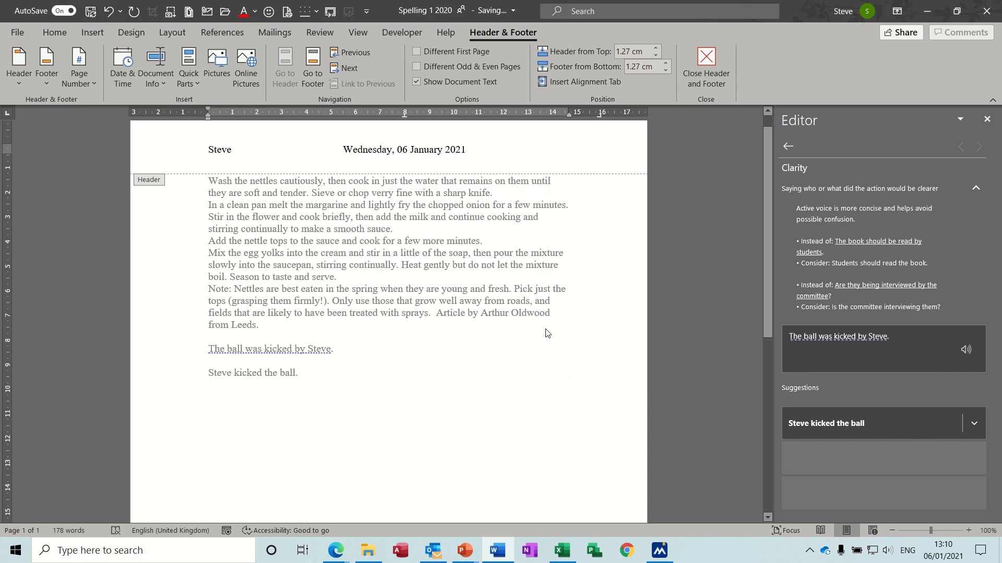
key("Tab")
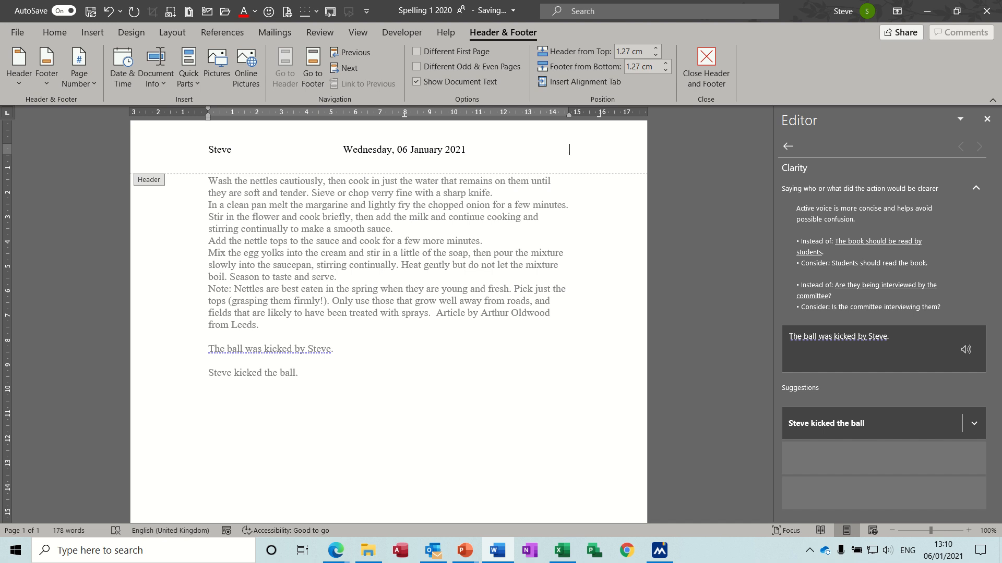
type("Sales")
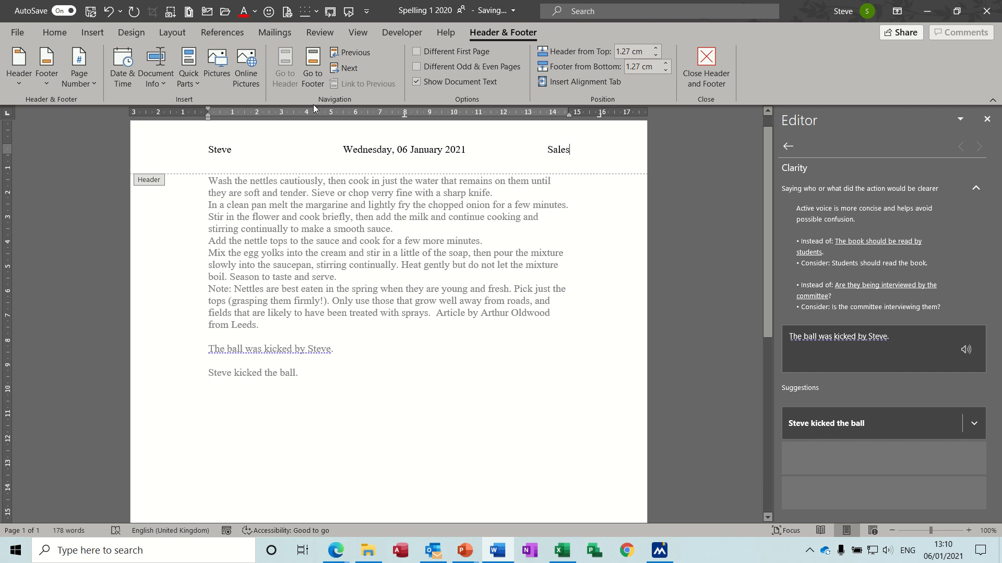
Insert a Plain Number 3 page number at the bottom of the page and return to the document body.
left_click(310, 60)
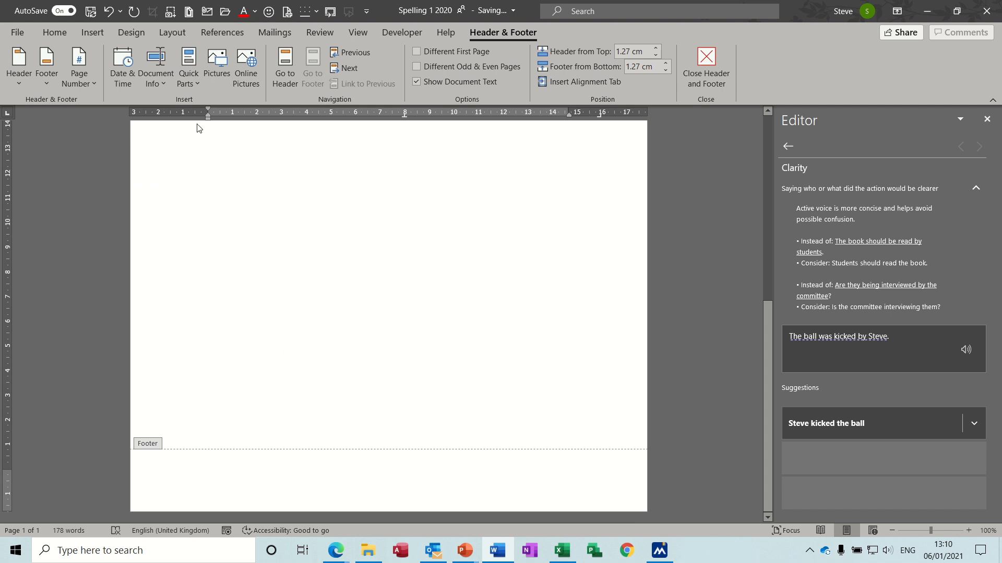
left_click(91, 86)
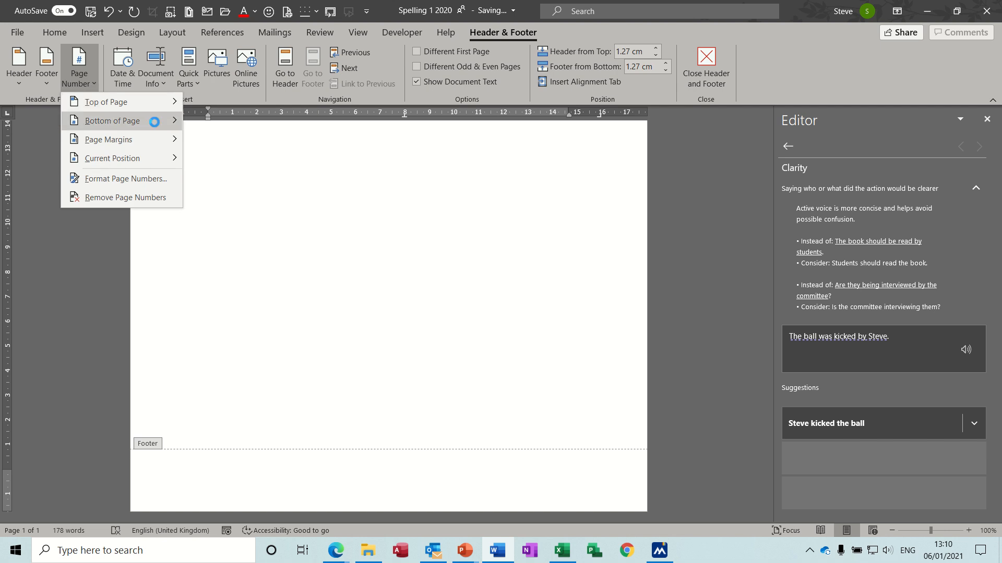
mouse_move(154, 122)
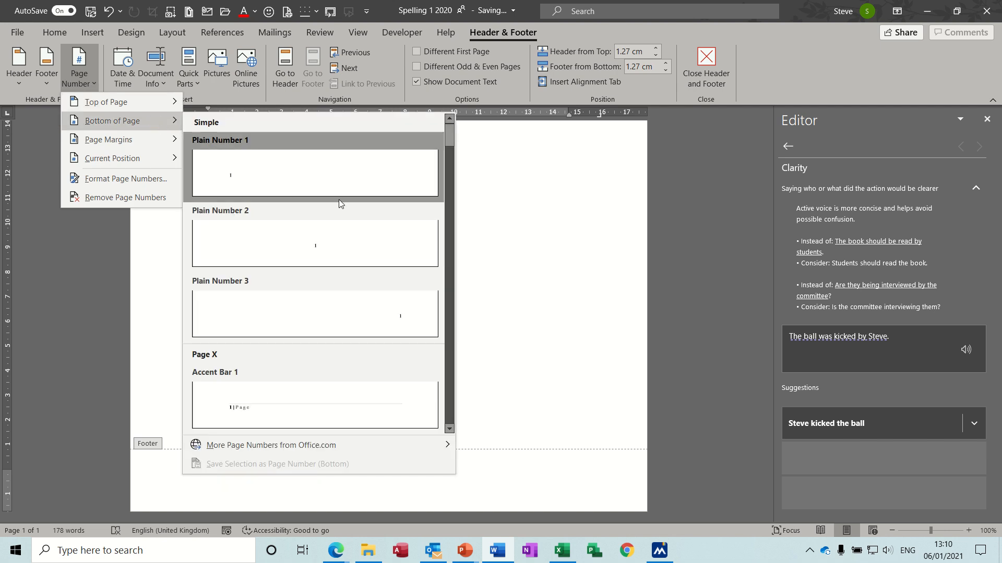
left_click(414, 317)
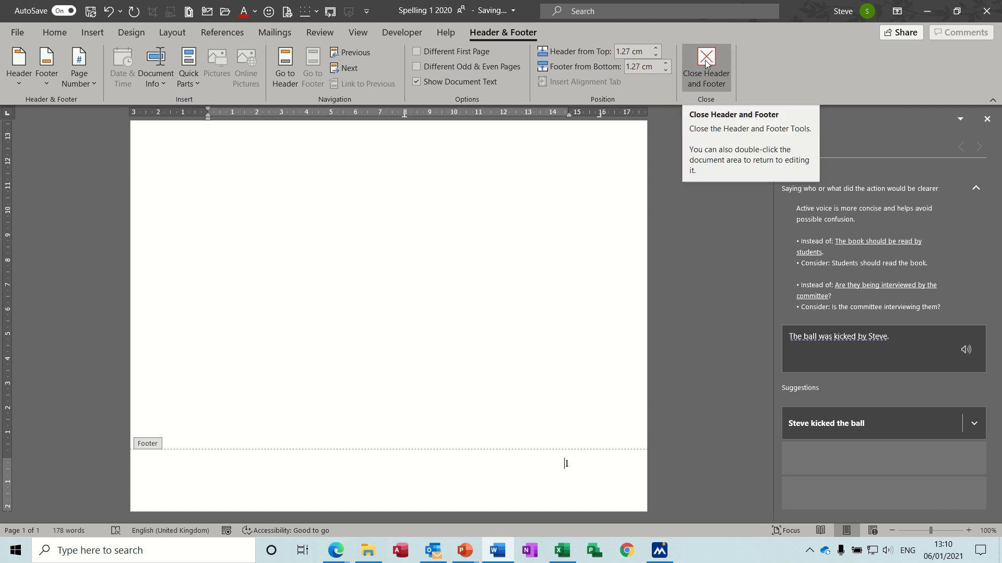
double_click(422, 260)
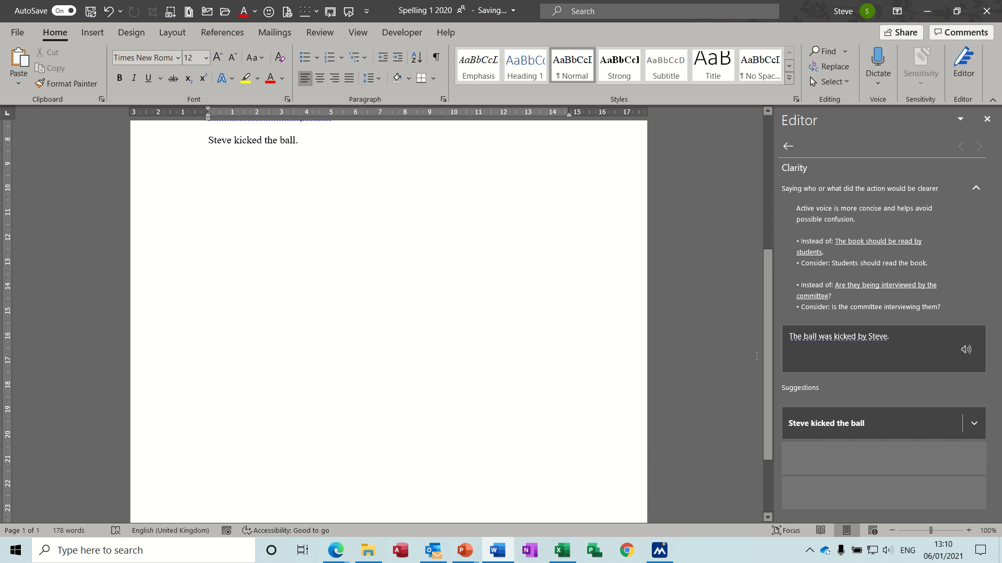
Add a new line after the last sentence and insert a page break, and check the footer of the second page.
left_click_drag(770, 360, 771, 213)
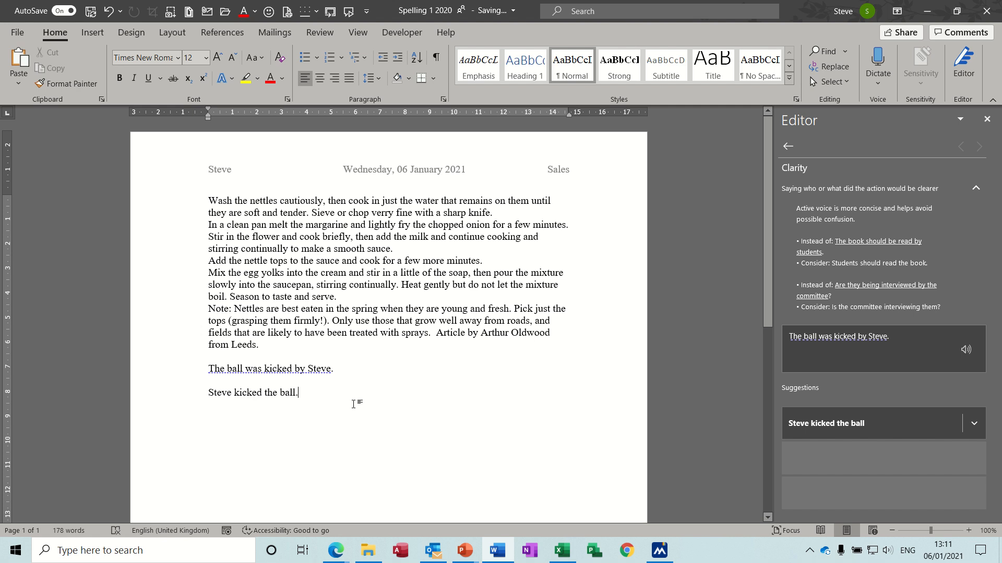
key("Return")
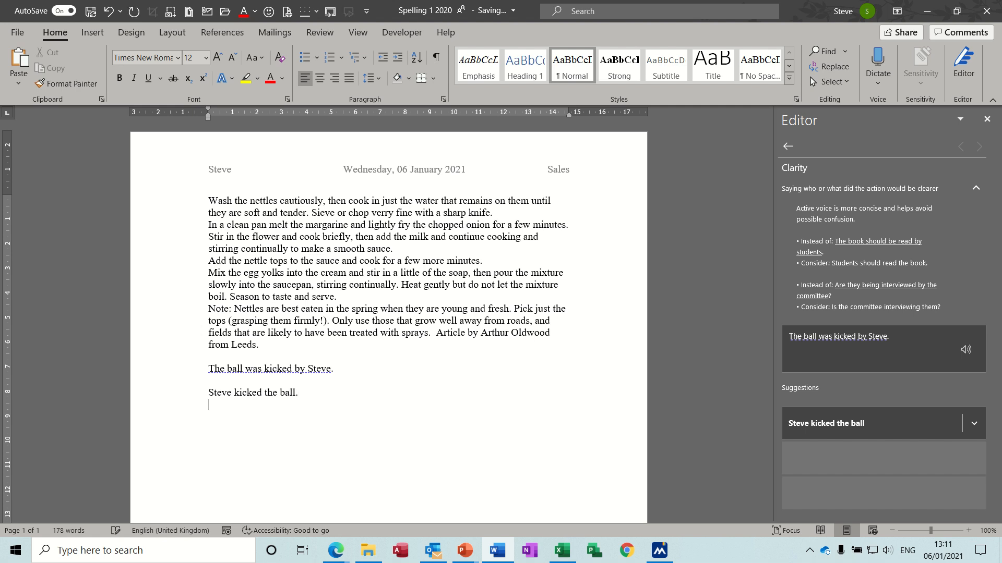
key("ctrl+Return")
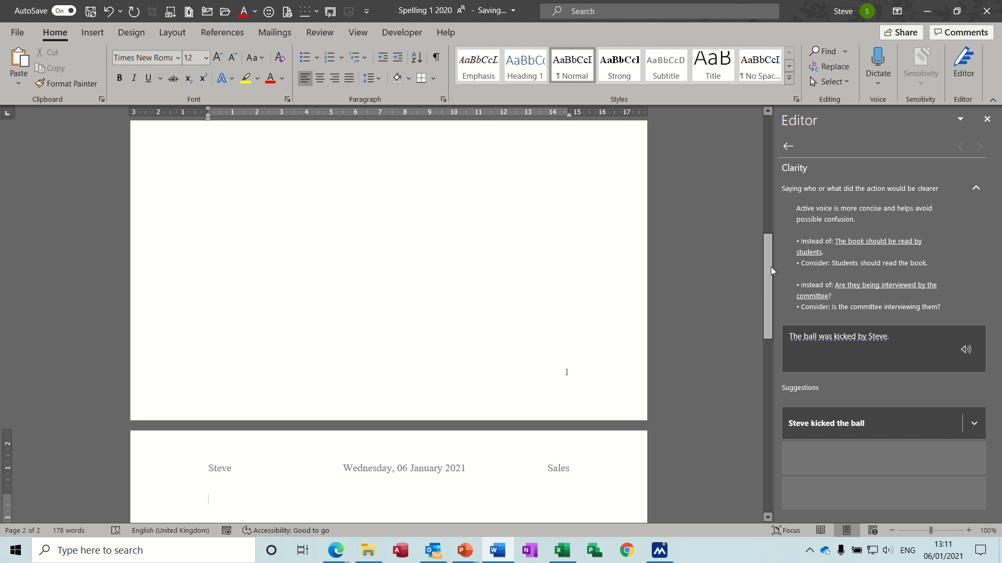
left_click_drag(769, 269, 776, 460)
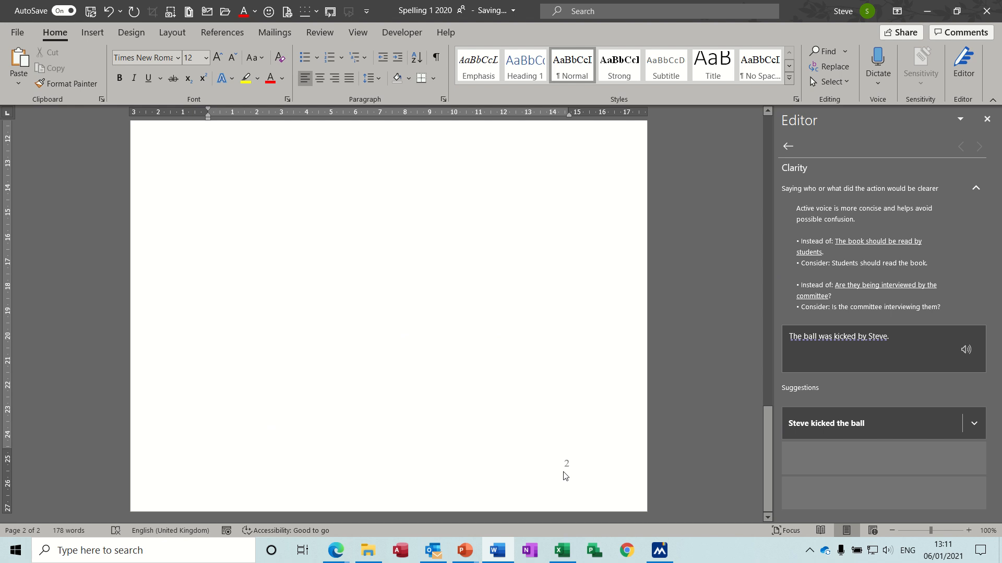
left_click_drag(764, 462, 769, 161)
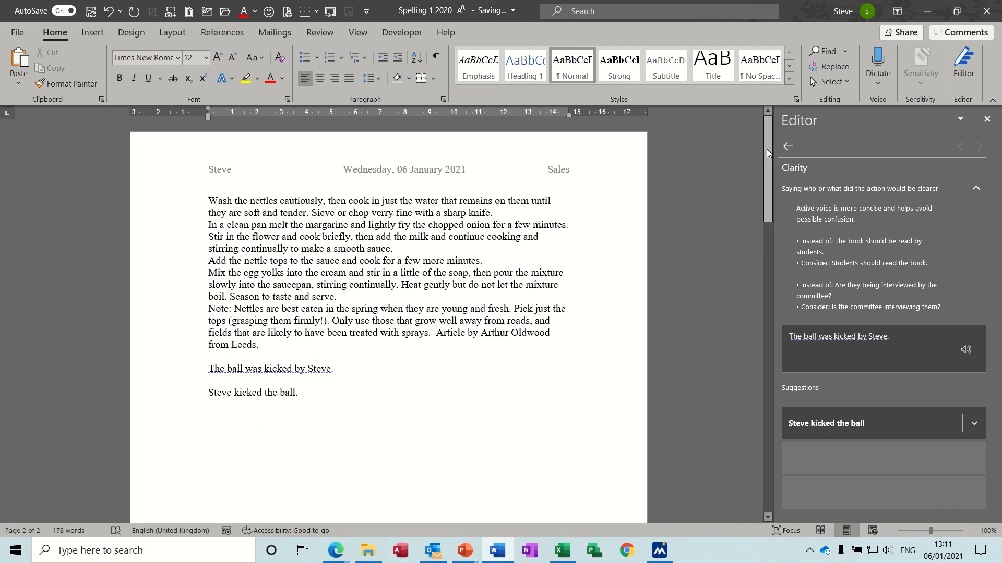
Reopen the header and footer for editing, remove the page number and place the cursor at the start of the footer.
double_click(410, 172)
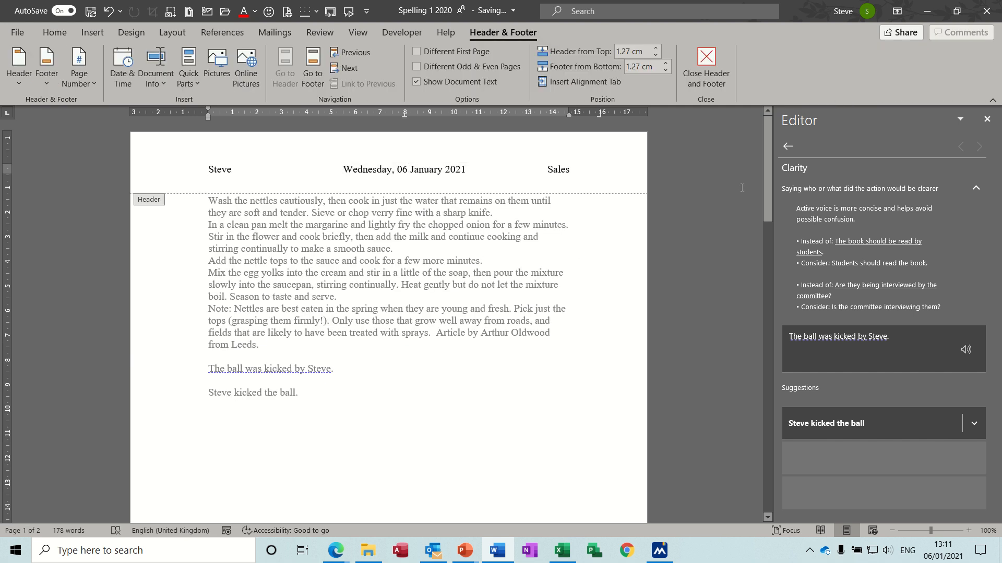
left_click_drag(766, 147, 774, 295)
left_click(366, 278)
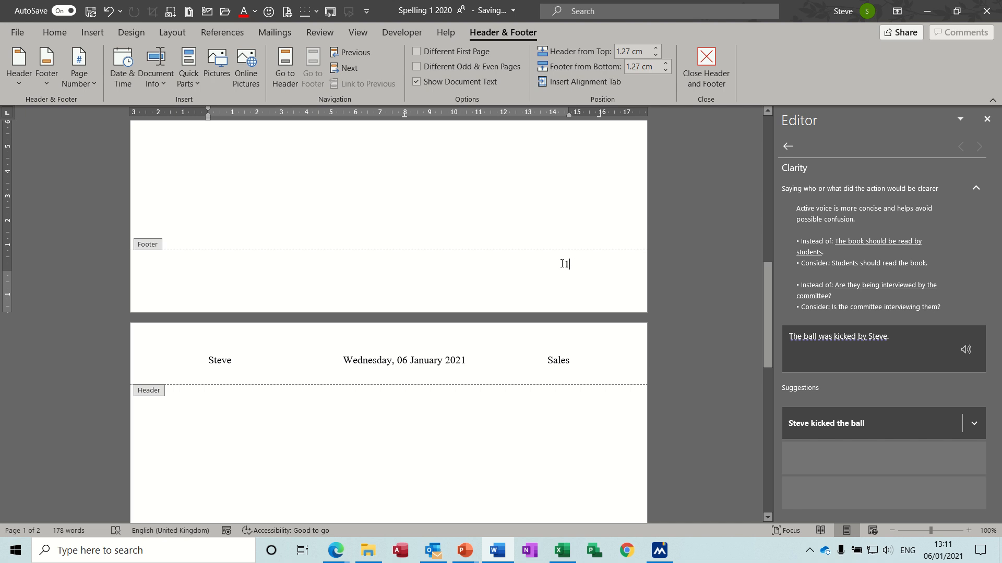
double_click(564, 263)
key("ctrl+z")
left_click(228, 272)
left_click(218, 259)
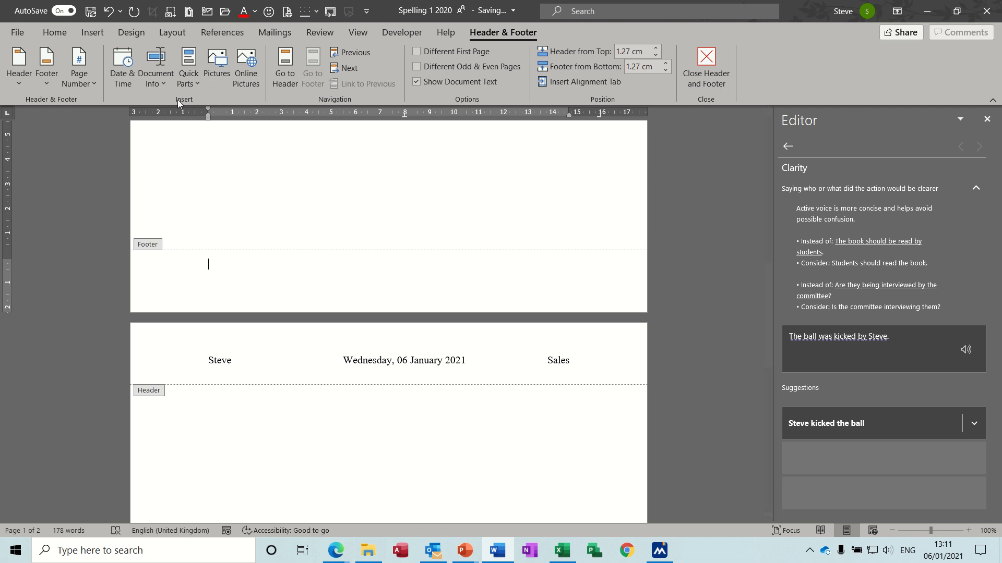
Try the document's file path in the footer and delete it again.
left_click(192, 83)
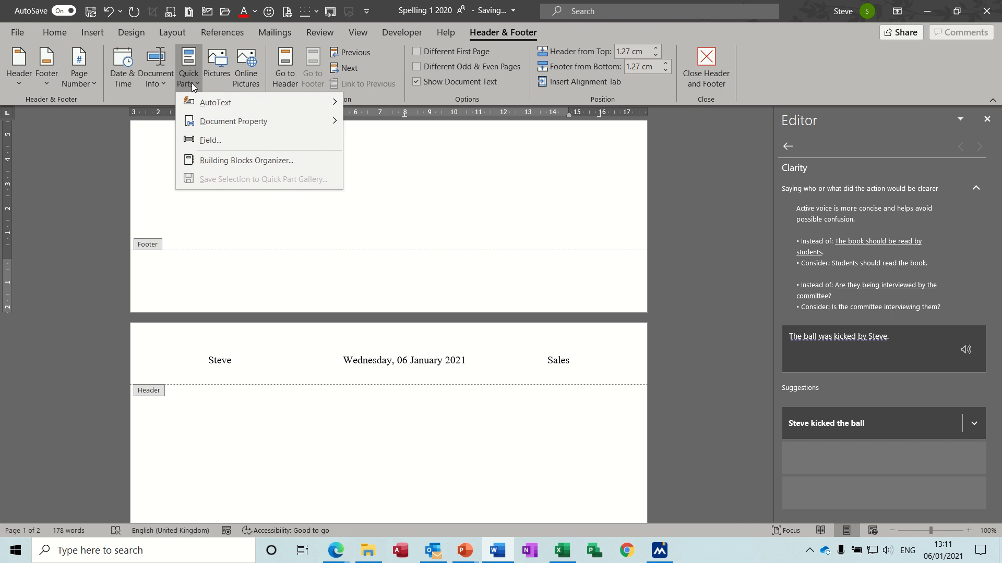
left_click(168, 82)
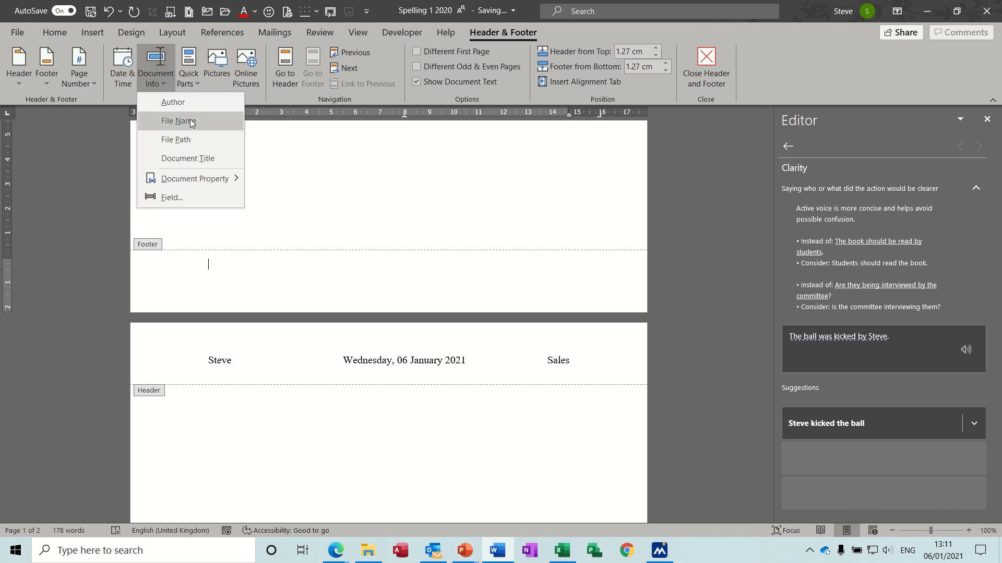
left_click(197, 140)
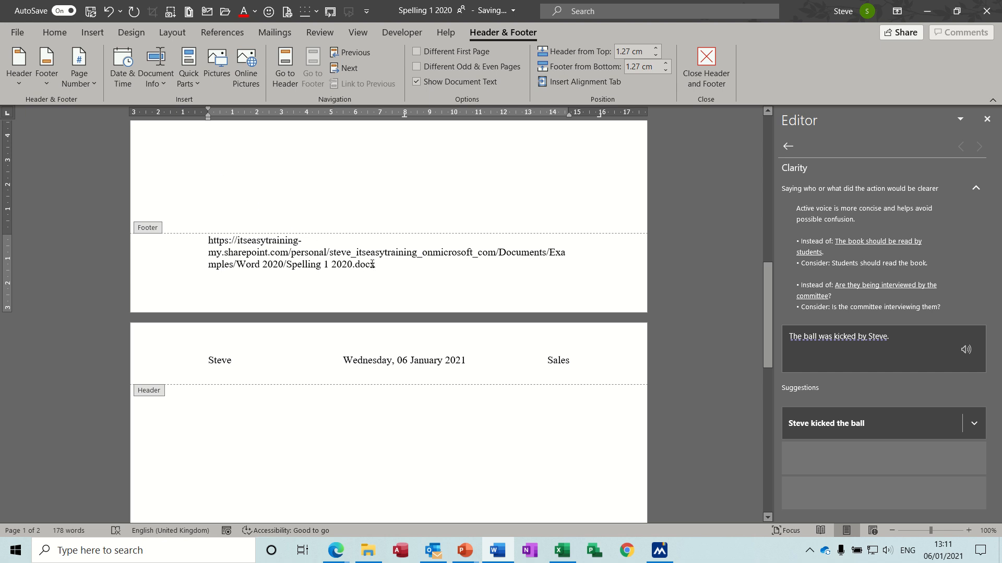
left_click_drag(372, 264, 189, 245)
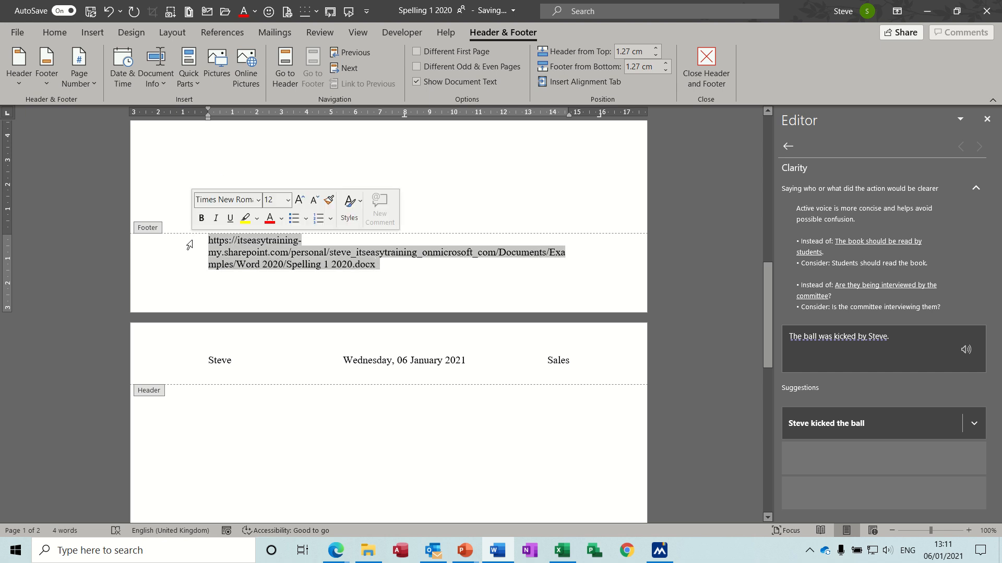
key("Delete")
Insert the document's file name at the left side of the footer.
left_click(199, 84)
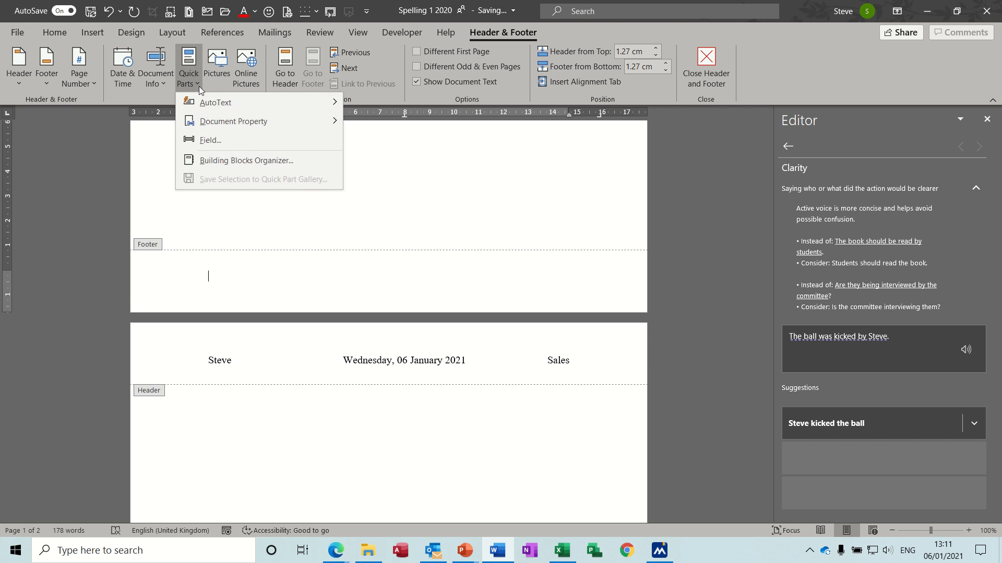
left_click(168, 80)
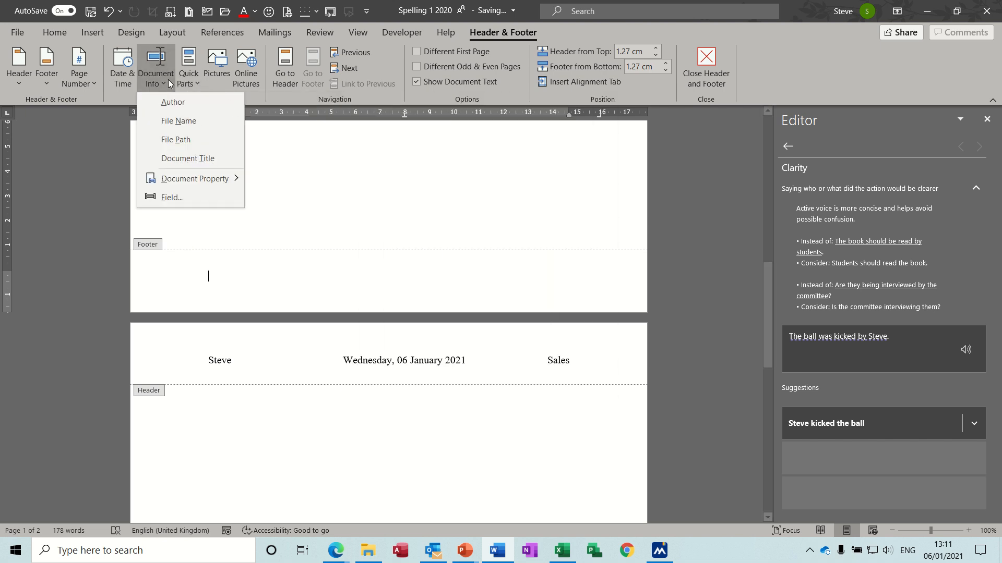
left_click(179, 121)
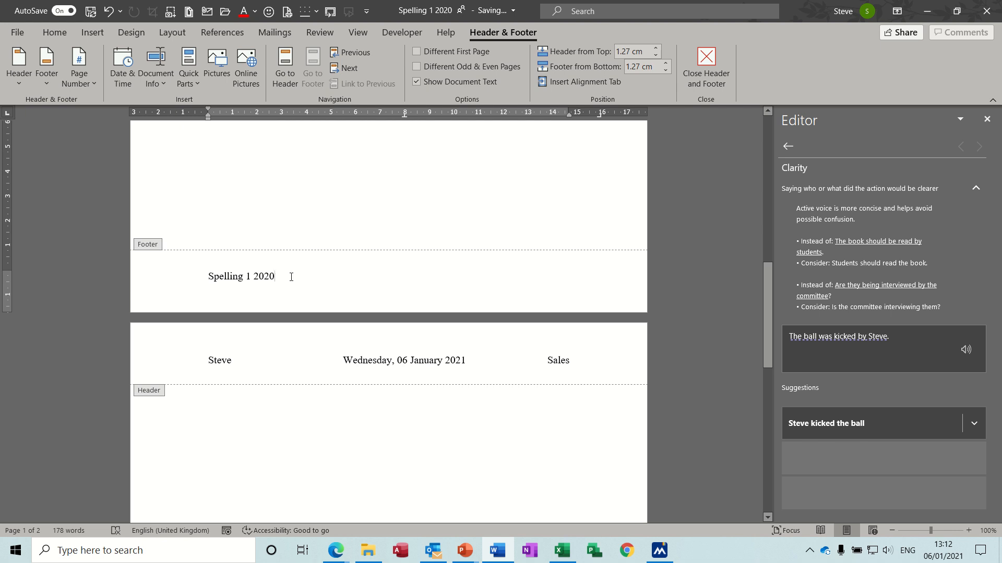
Try to add a Plain Number 3 page number at the bottom of the page beside the file name, and undo it.
left_click(93, 86)
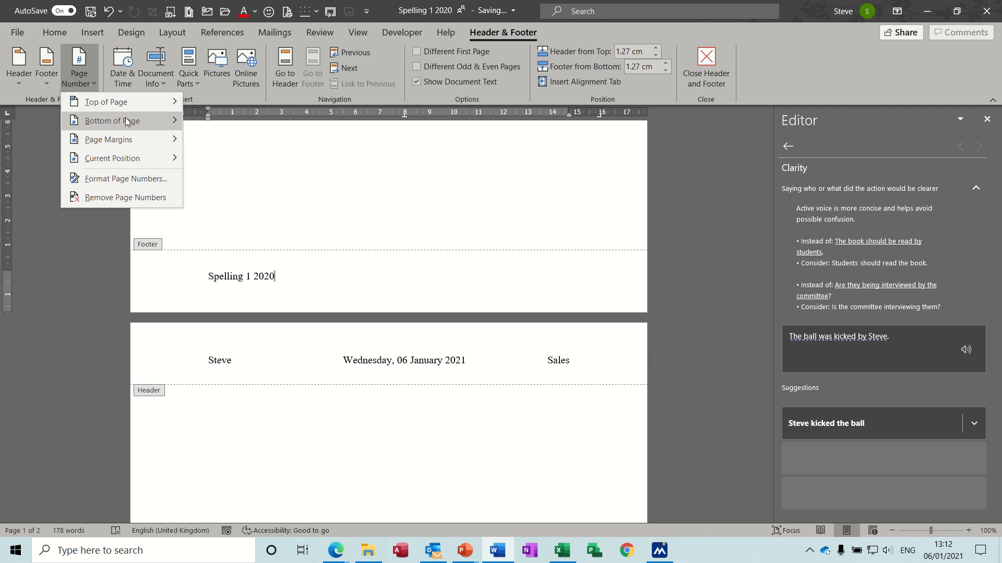
mouse_move(128, 123)
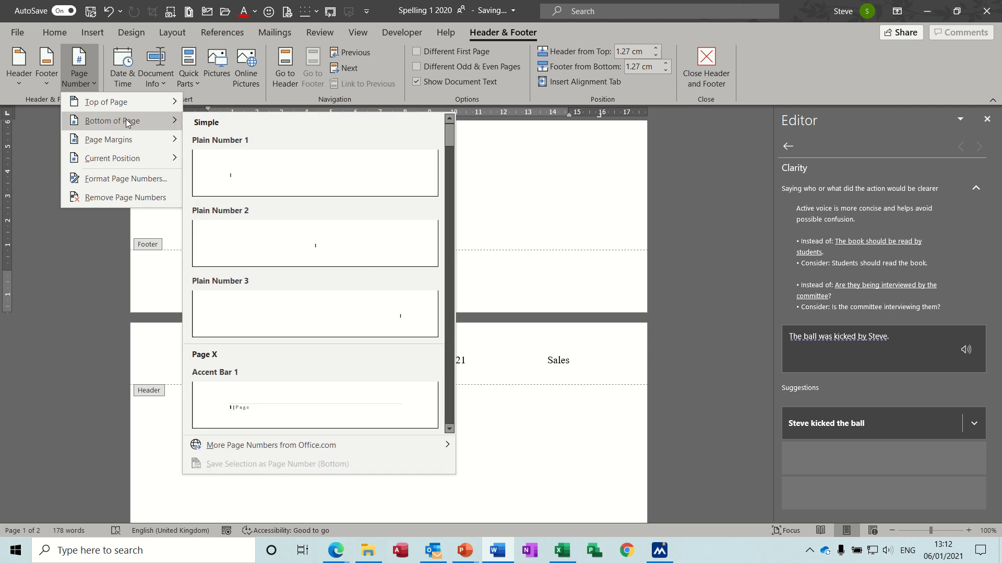
left_click(402, 312)
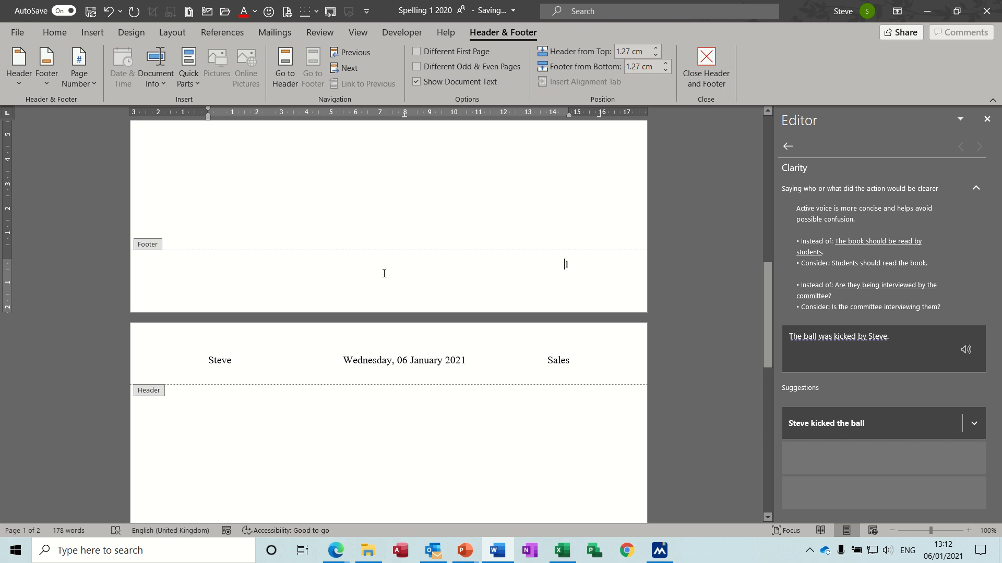
key("ctrl+z")
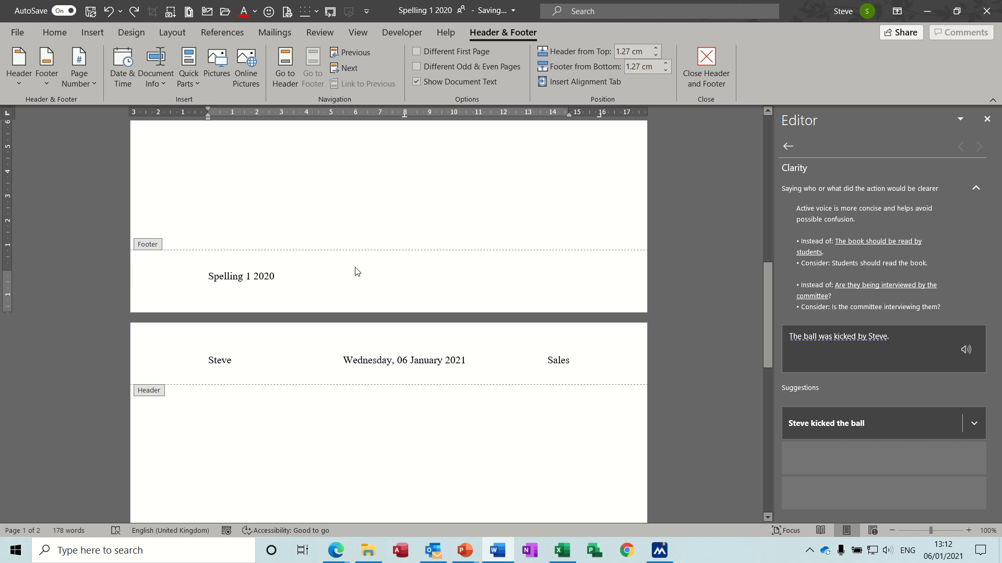
Insert a Page field from the Numbering category in the 1, 2, 3 format at the right end of the footer.
key("Tab")
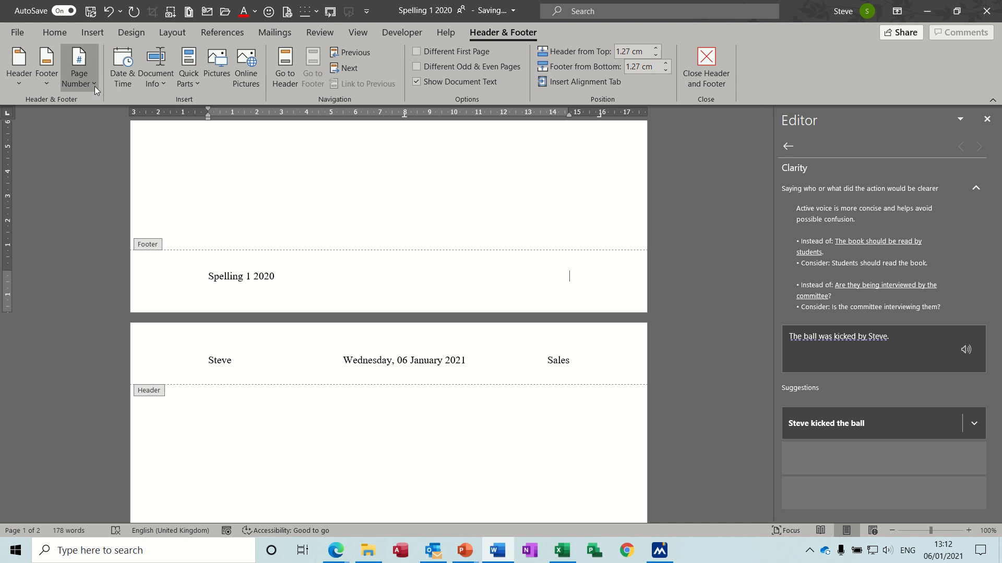
left_click(199, 89)
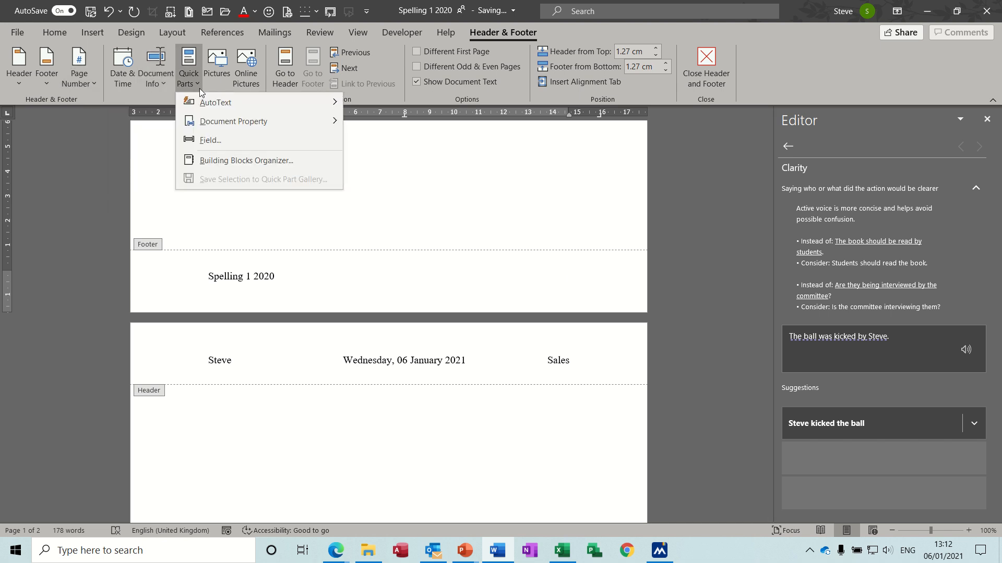
left_click(215, 141)
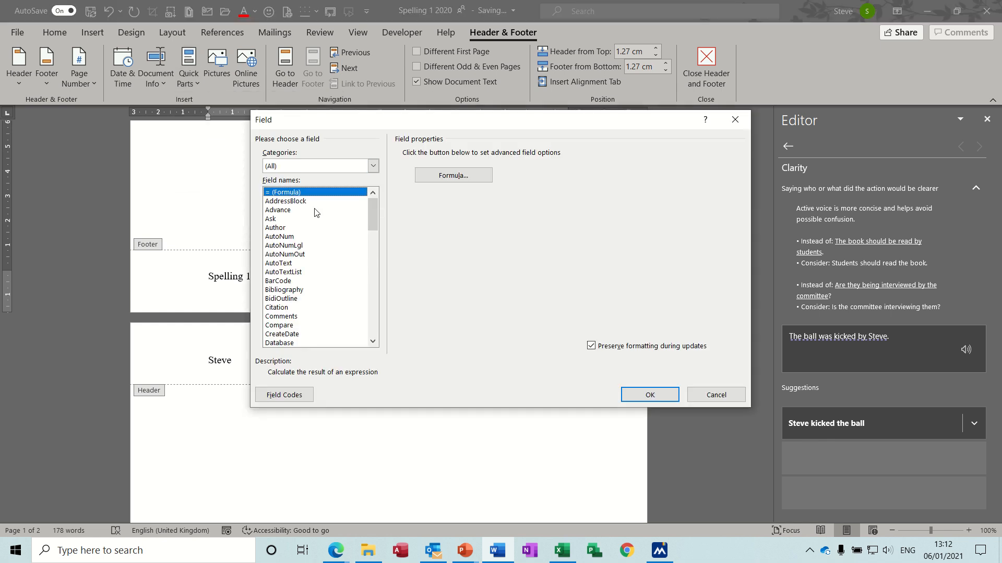
left_click(372, 166)
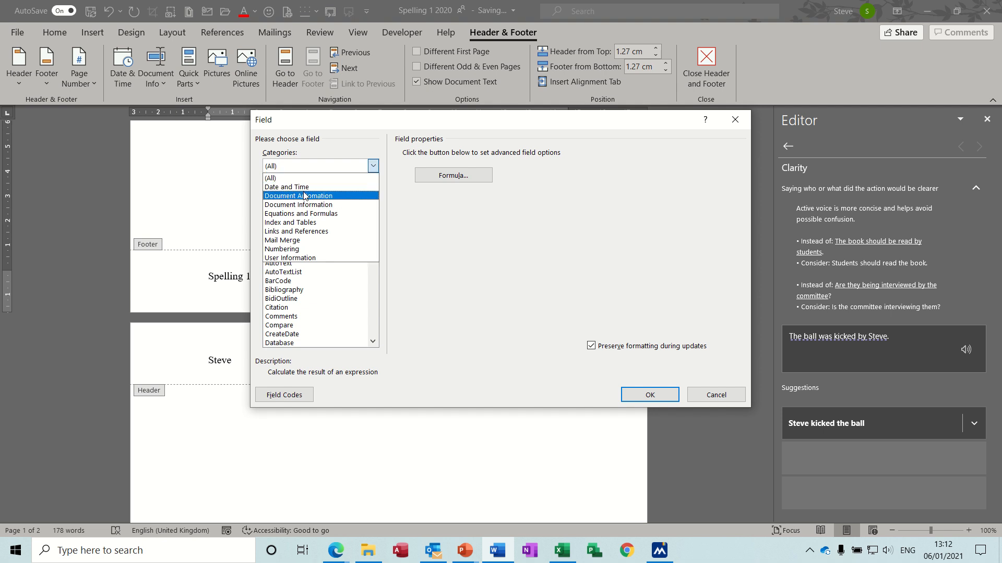
left_click(299, 249)
left_click(280, 238)
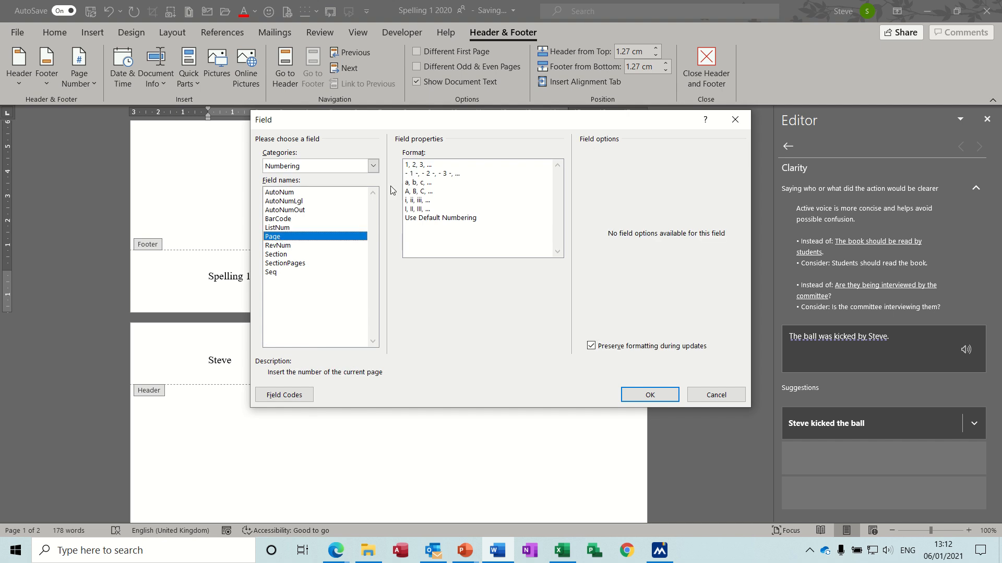
left_click(421, 166)
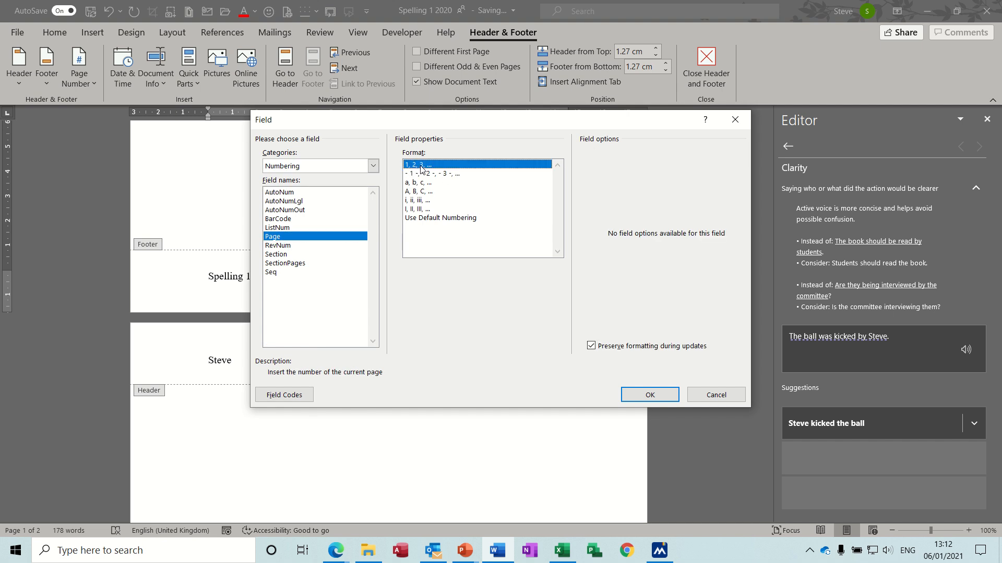
left_click(647, 395)
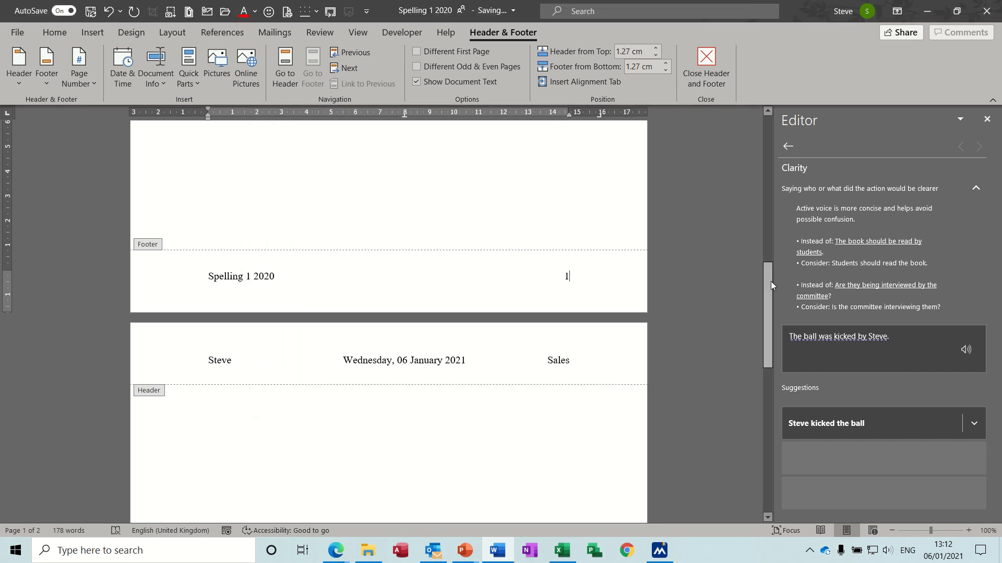
Return to the body text to check the first page's header, and reopen the header for editing.
left_click_drag(771, 281, 750, 261)
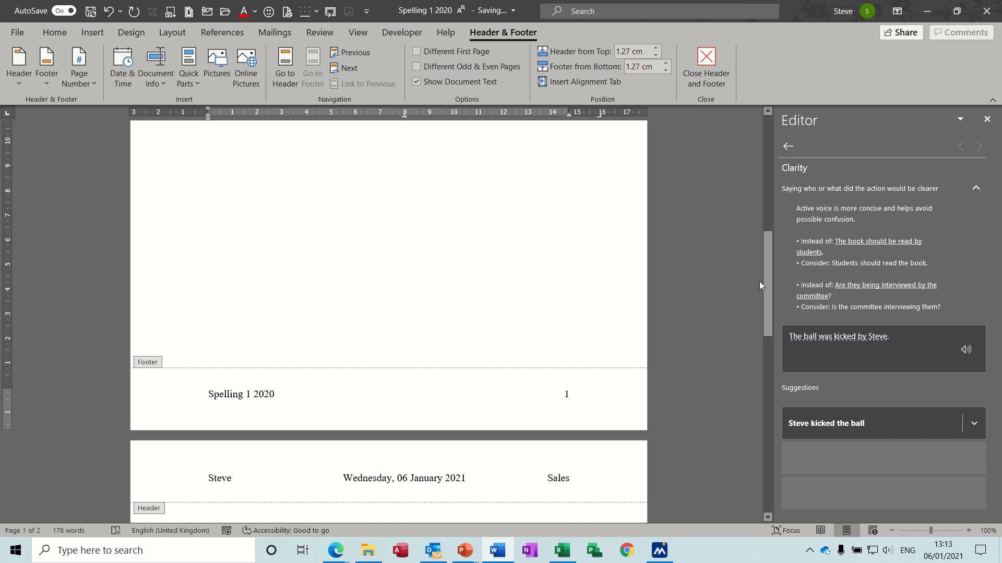
left_click_drag(767, 285, 758, 151)
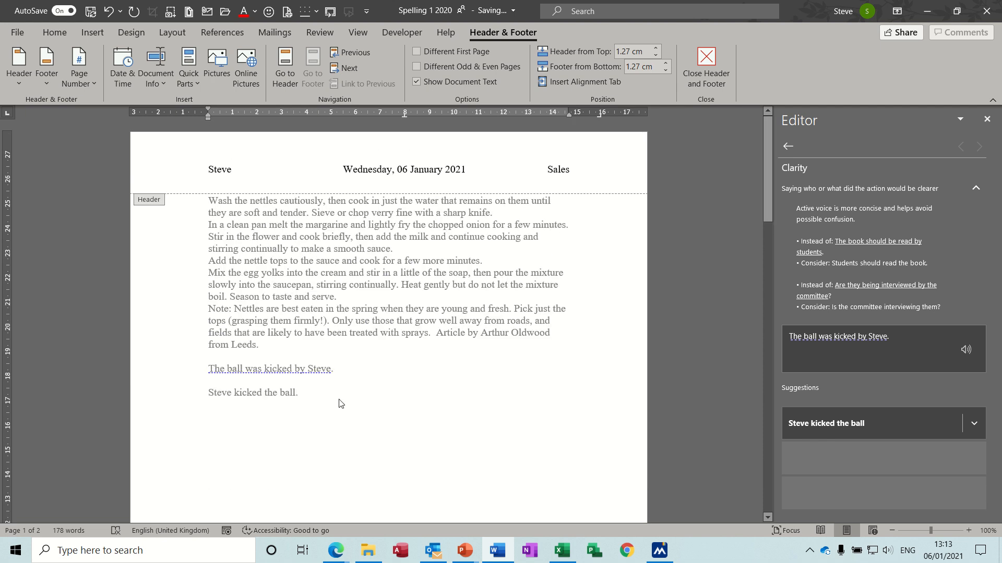
double_click(369, 398)
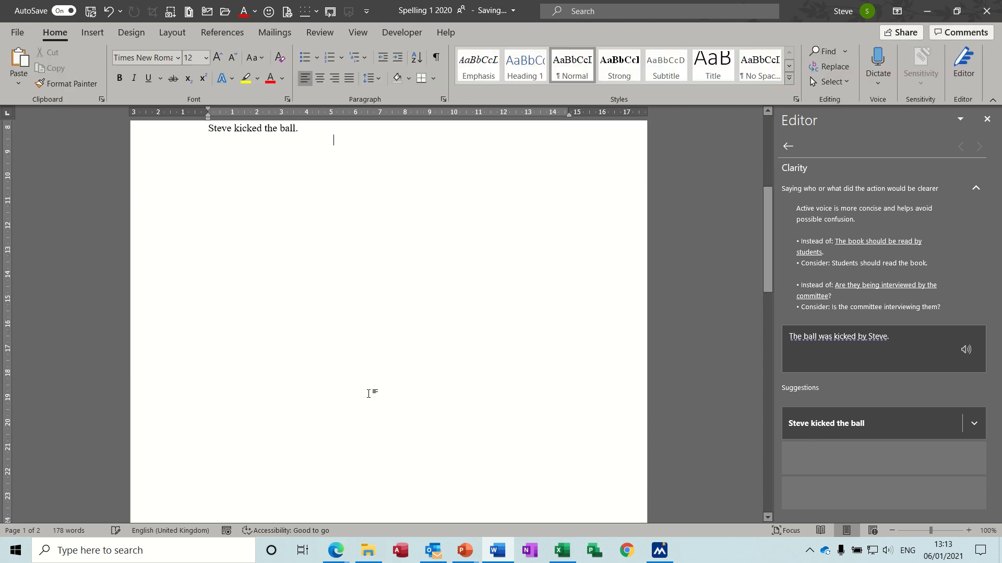
left_click_drag(768, 228, 767, 156)
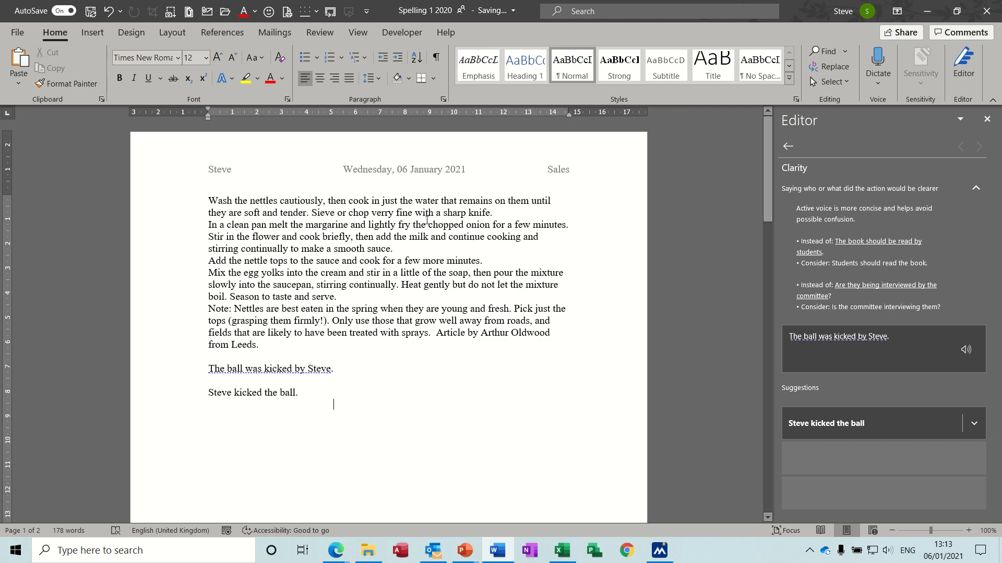
double_click(354, 172)
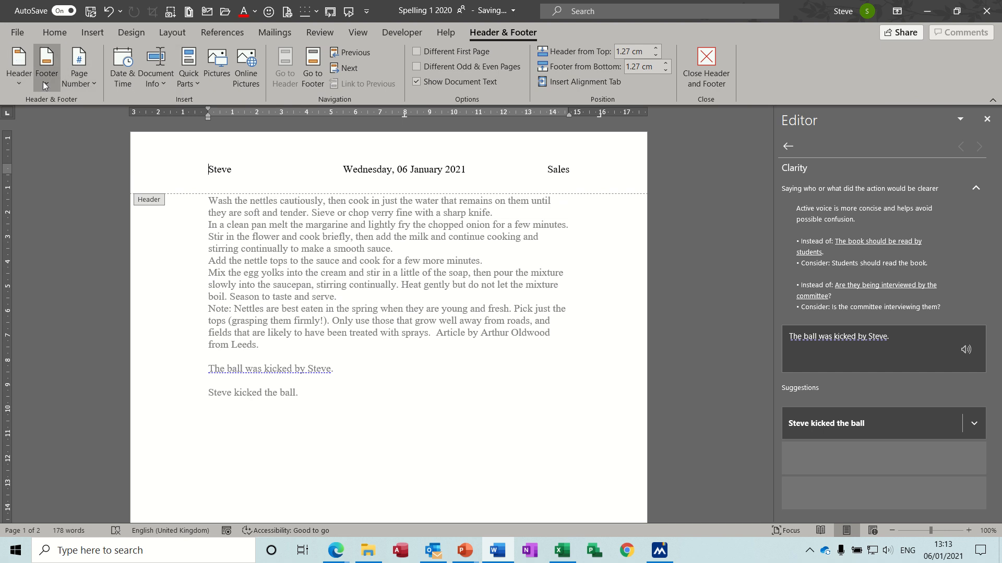
Browse the built-in header and footer designs, sort the Building Blocks Organizer by gallery and preview the Blank footer.
left_click(21, 83)
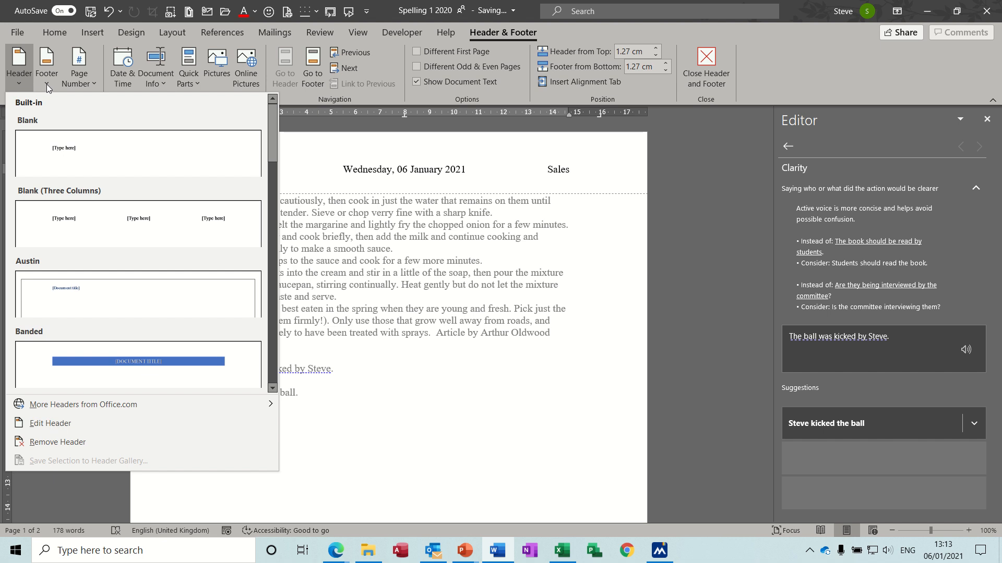
left_click(46, 83)
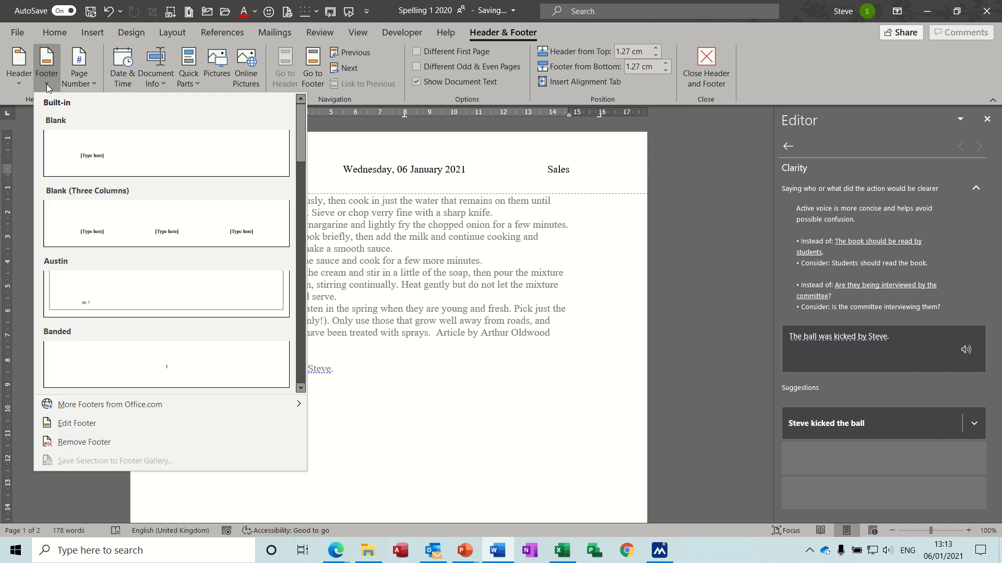
left_click(197, 85)
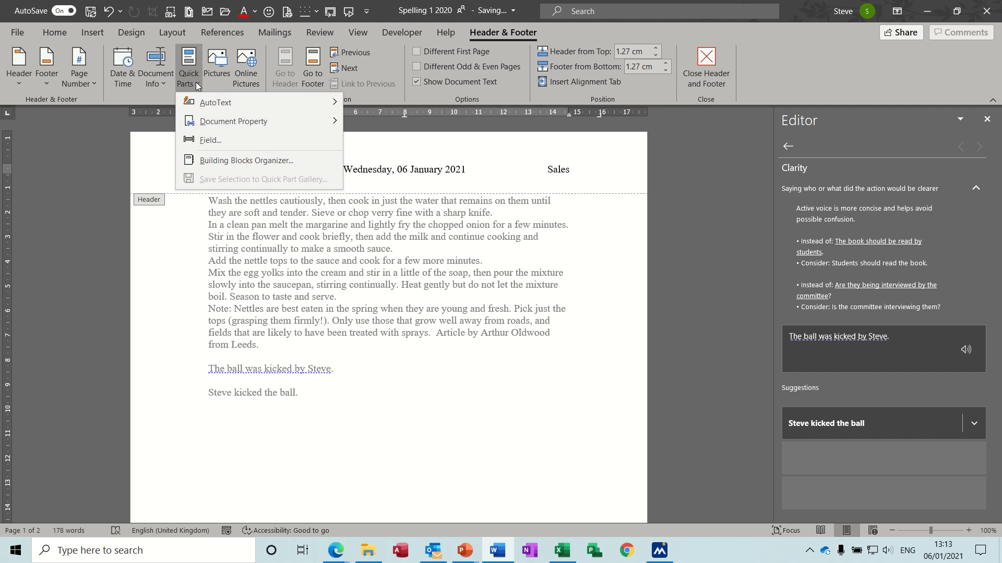
left_click(243, 161)
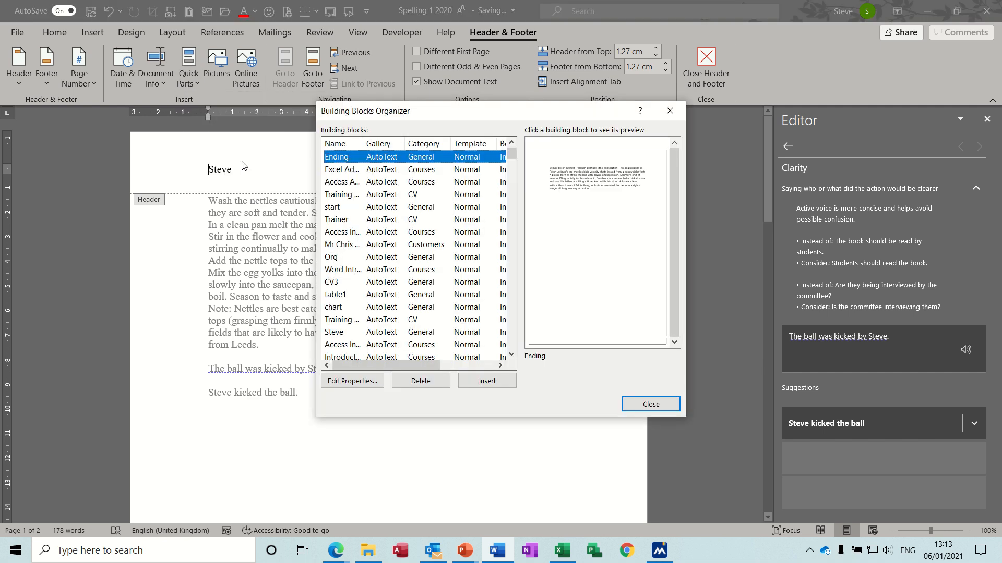
left_click(379, 145)
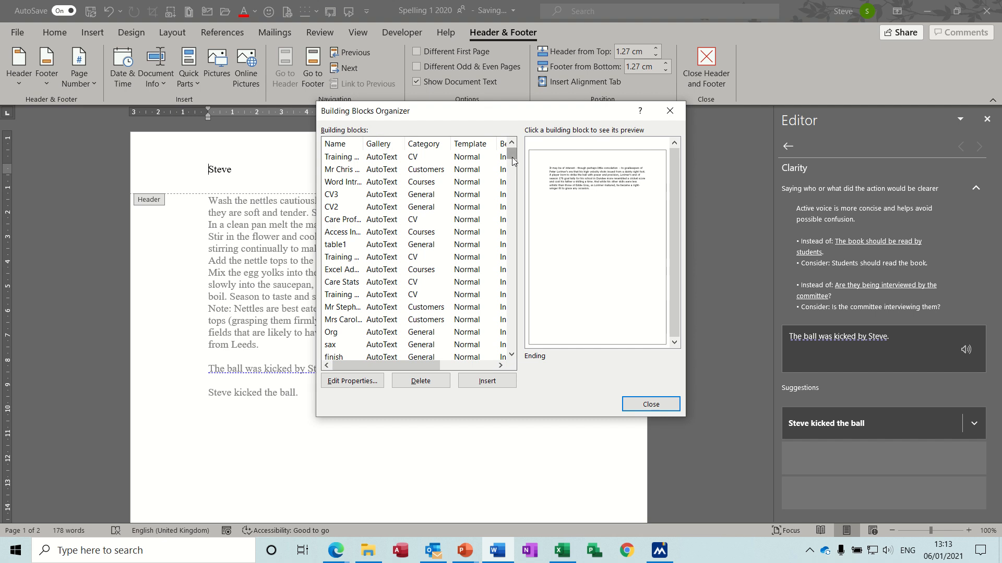
left_click_drag(512, 155, 385, 211)
left_click_drag(511, 154, 515, 207)
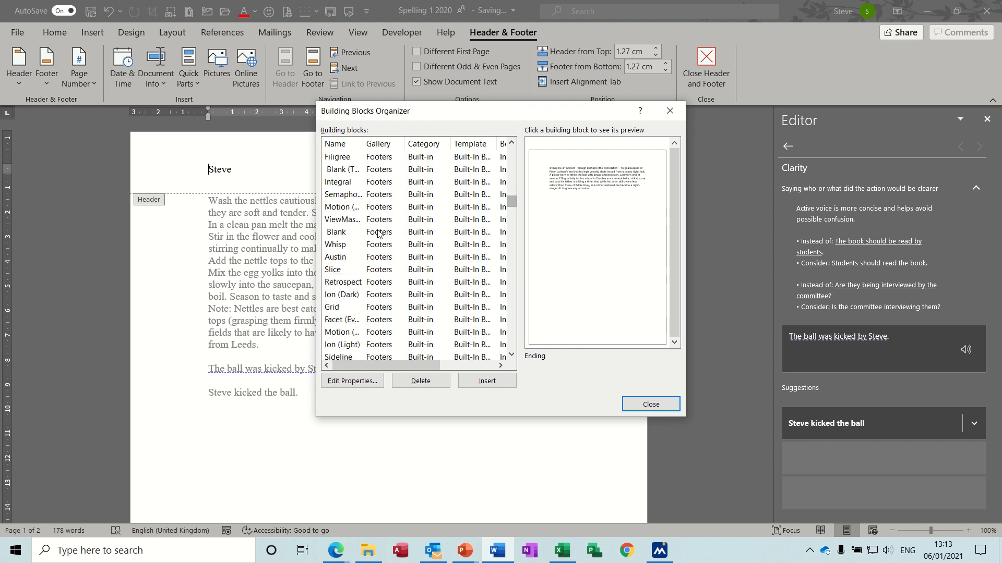
left_click(379, 234)
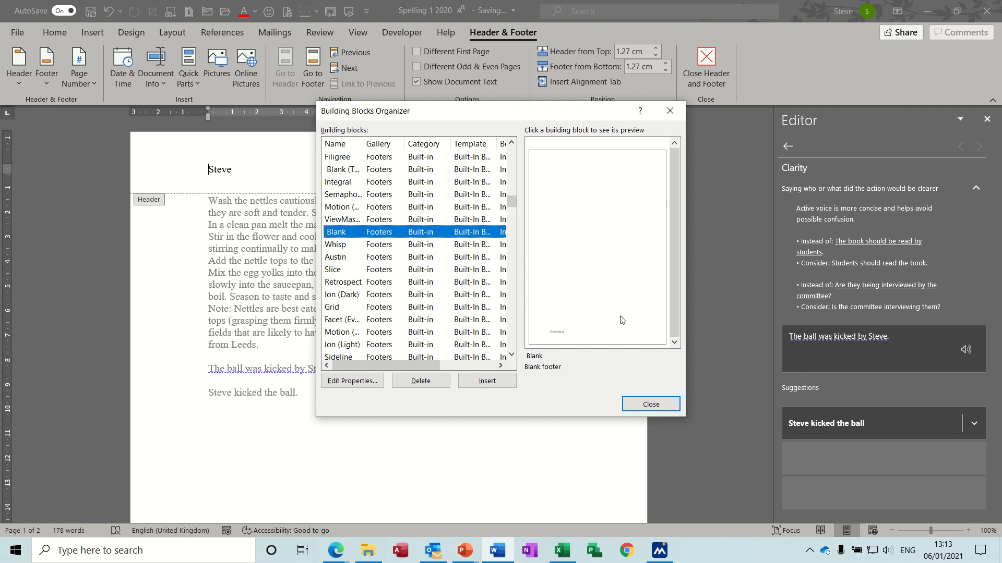
left_click(644, 401)
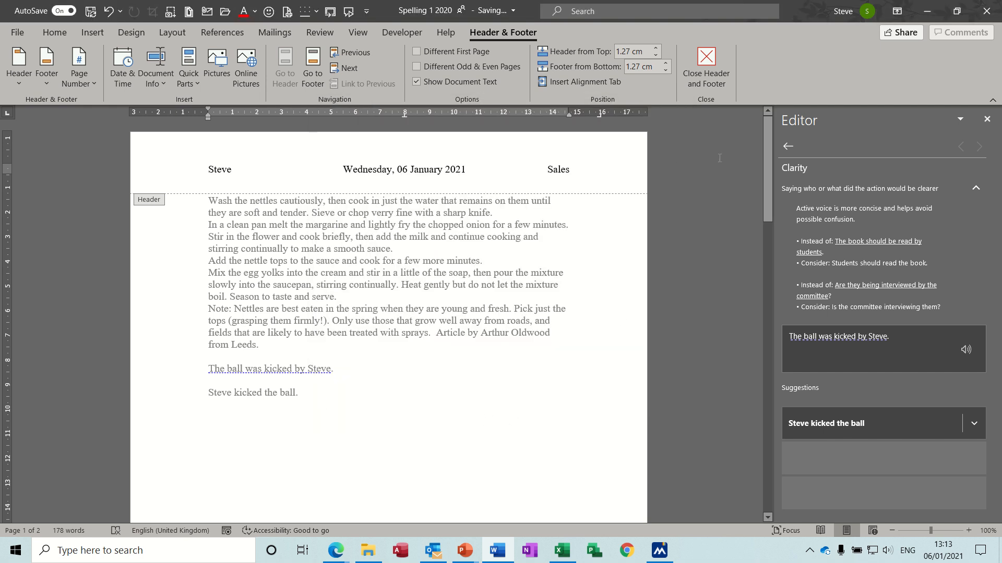
Save the whole footer line as a building block in the Footers gallery, stored in the Normal template.
left_click_drag(765, 158, 778, 290)
left_click(156, 340)
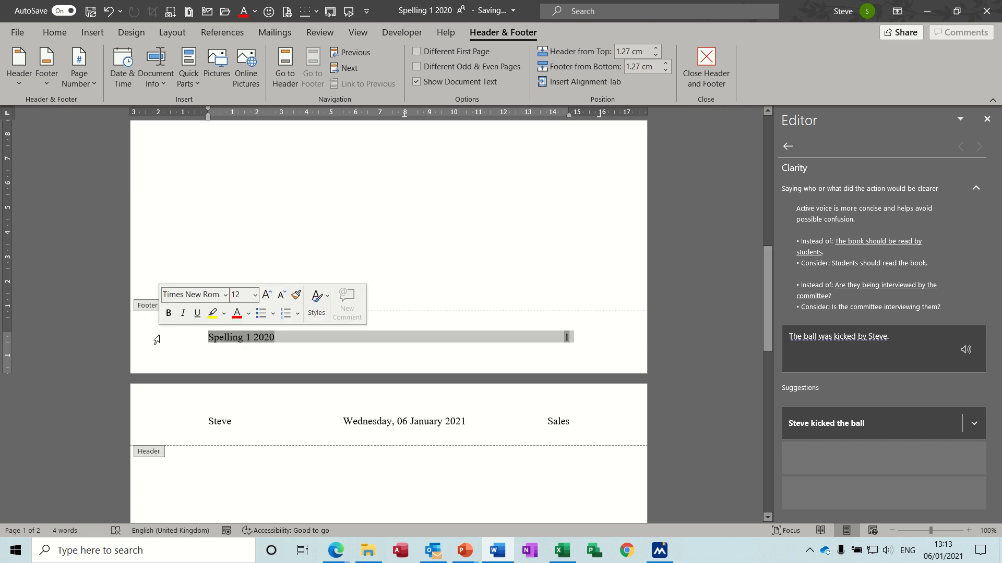
left_click(199, 85)
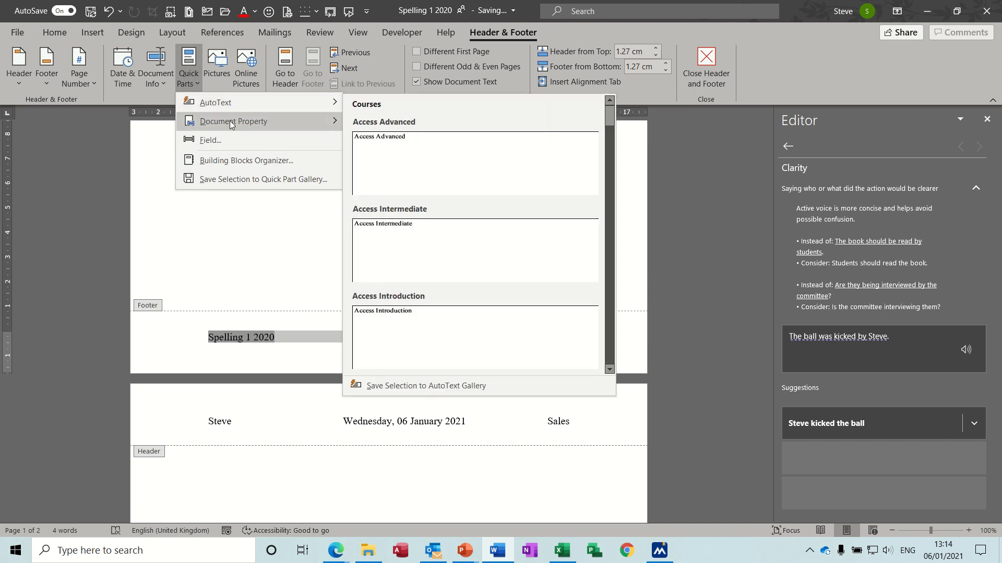
left_click(235, 181)
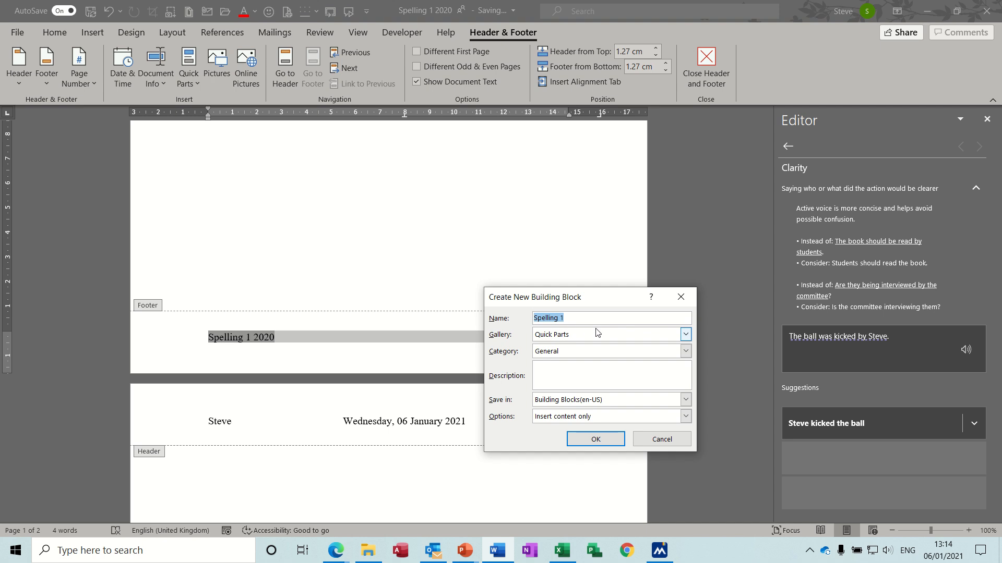
left_click(684, 335)
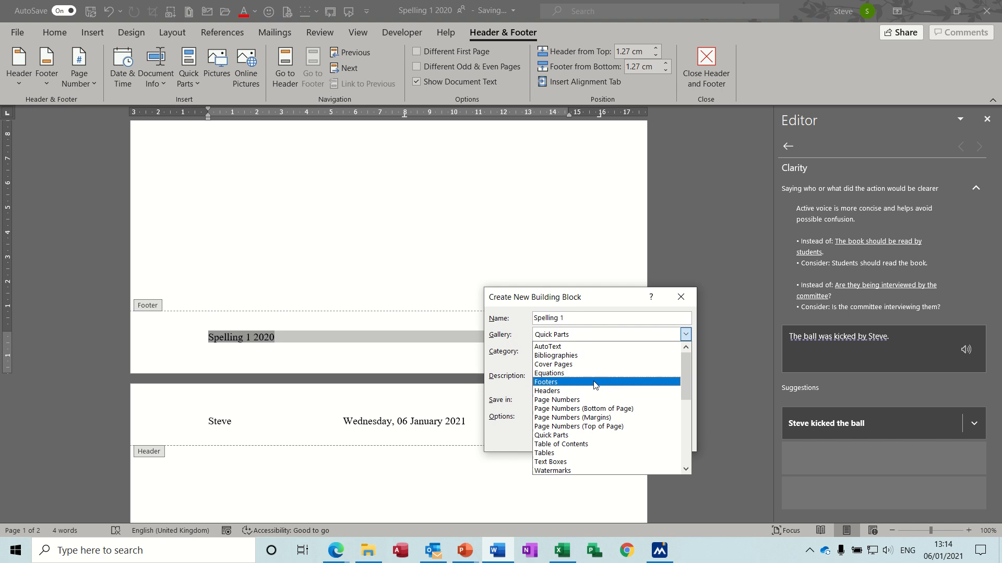
left_click(583, 384)
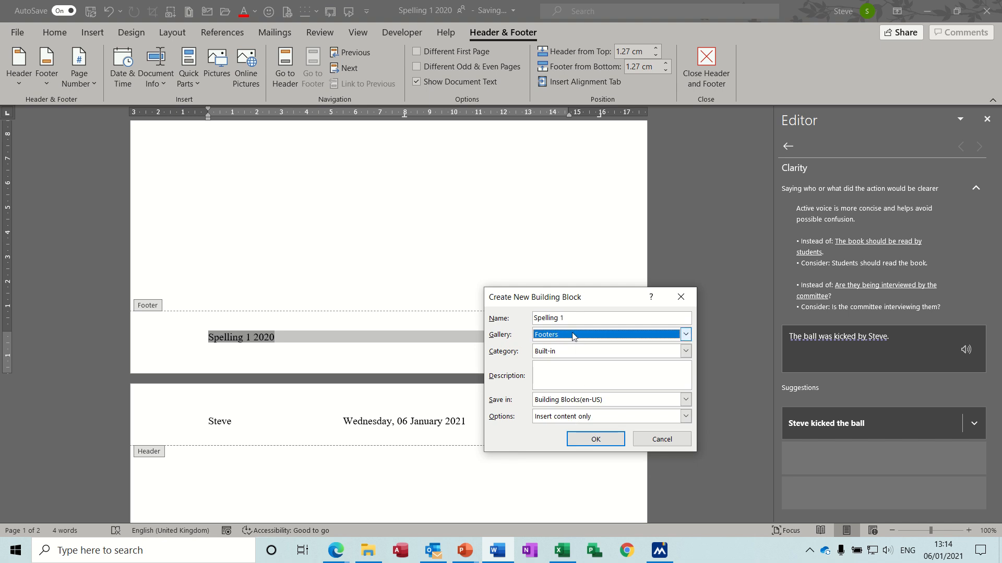
left_click(599, 399)
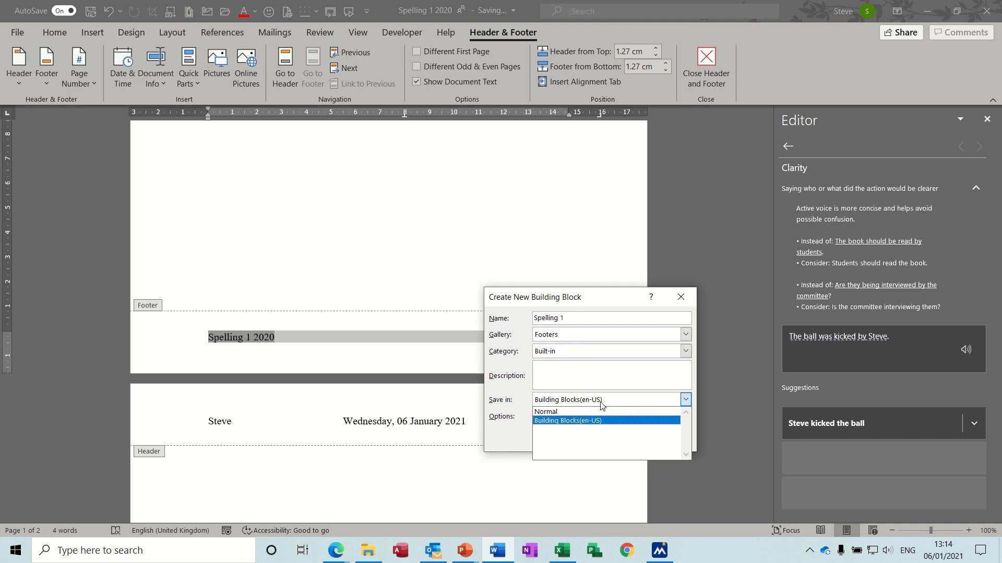
left_click(585, 410)
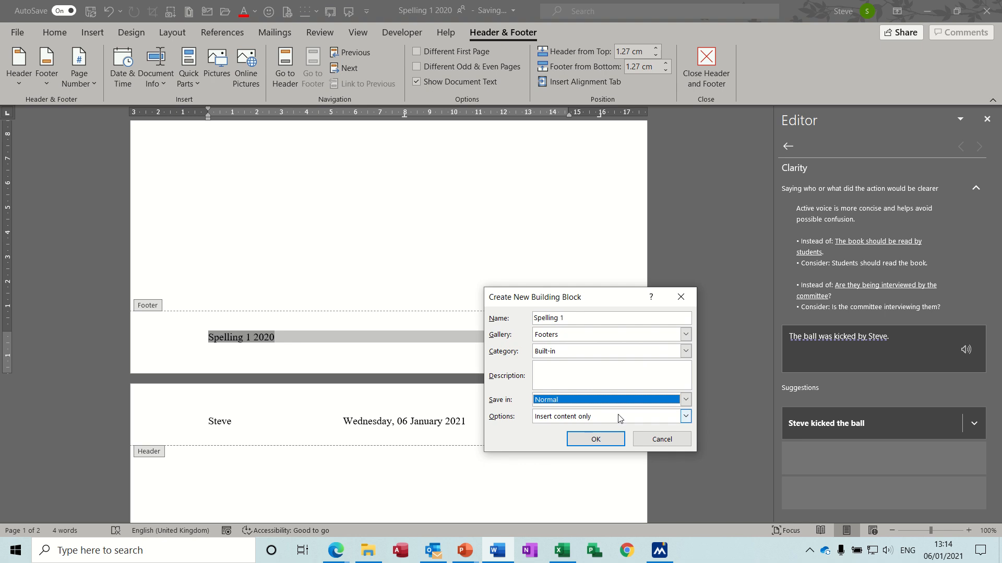
left_click(596, 440)
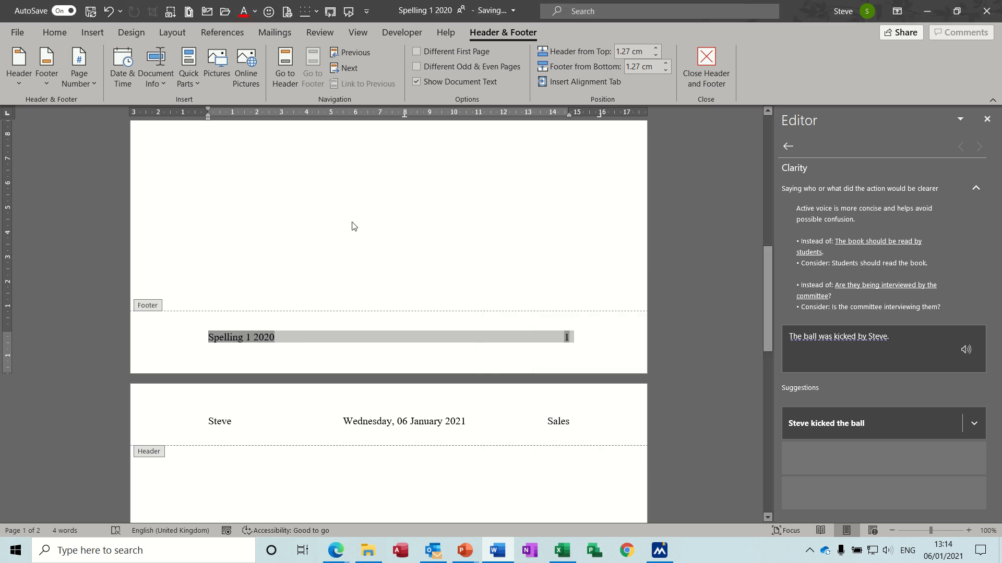
Create a new blank document and place the cursor in its footer.
key("ctrl+n")
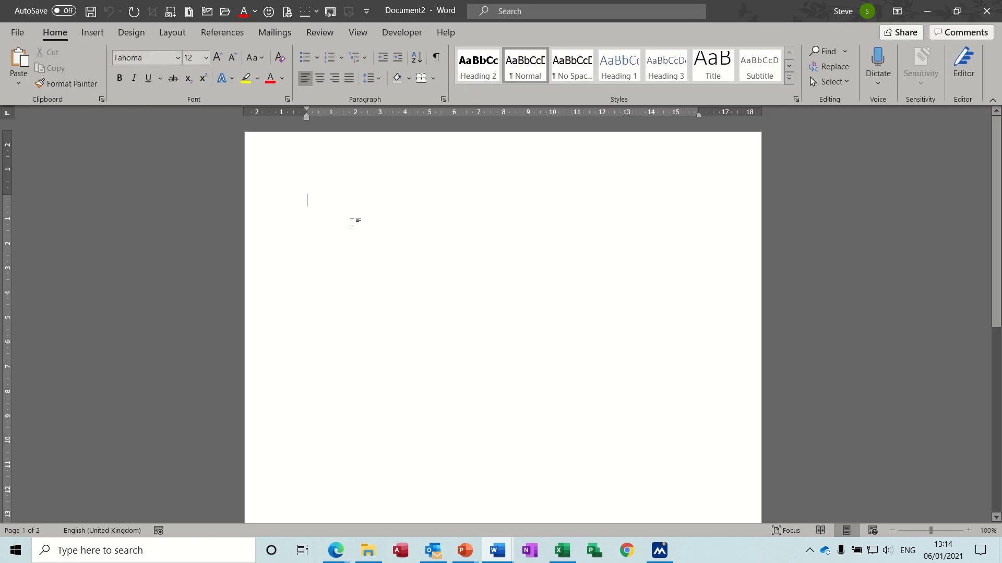
double_click(343, 165)
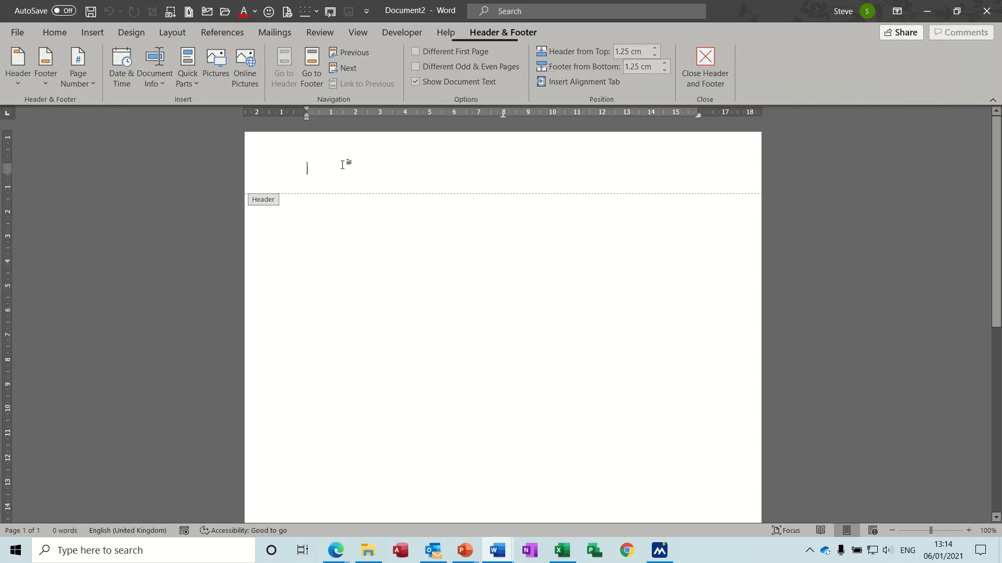
left_click(312, 61)
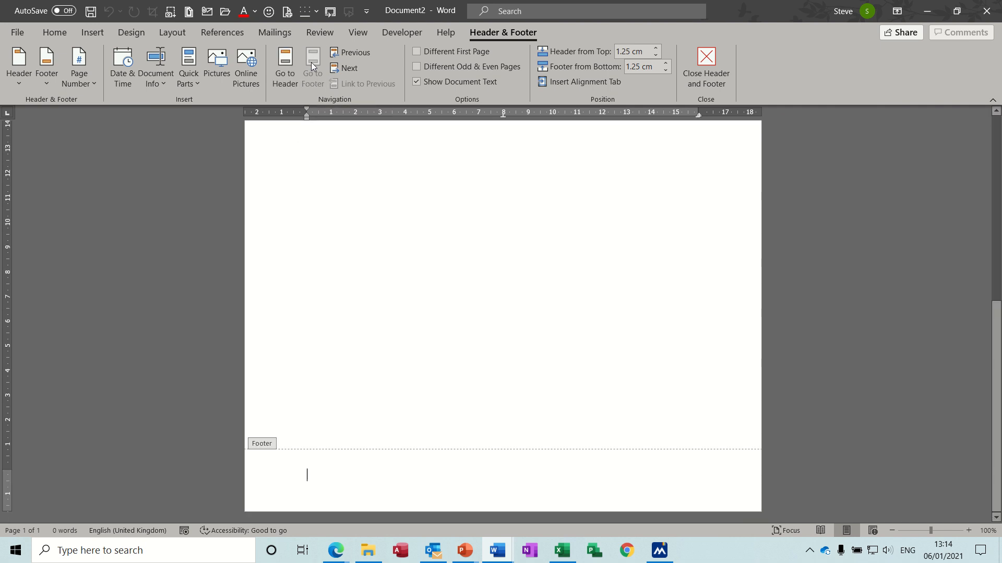
Insert the Spelling 1 footer from the Building Blocks Organizer, widening the name column to show full building block names.
left_click(197, 85)
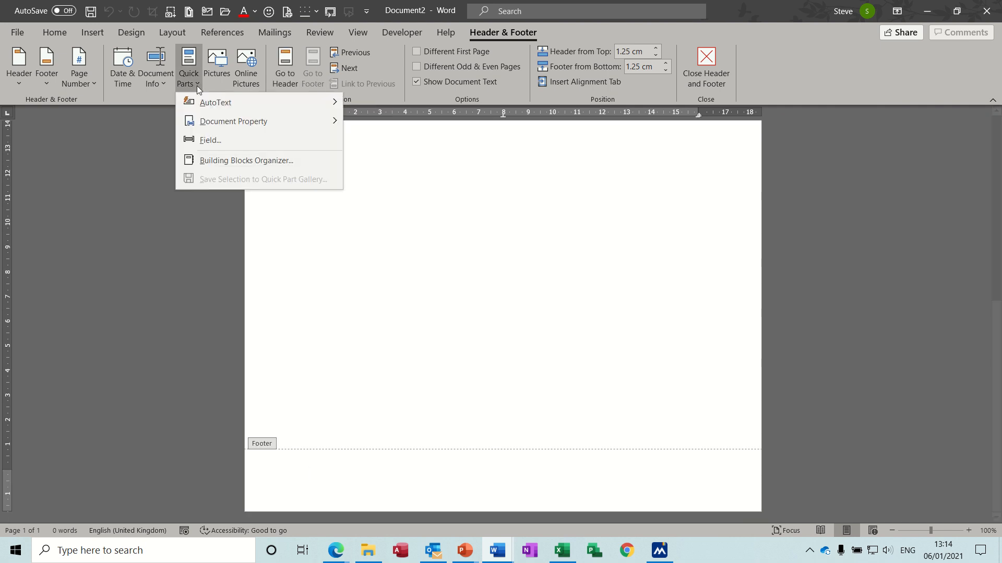
left_click(237, 160)
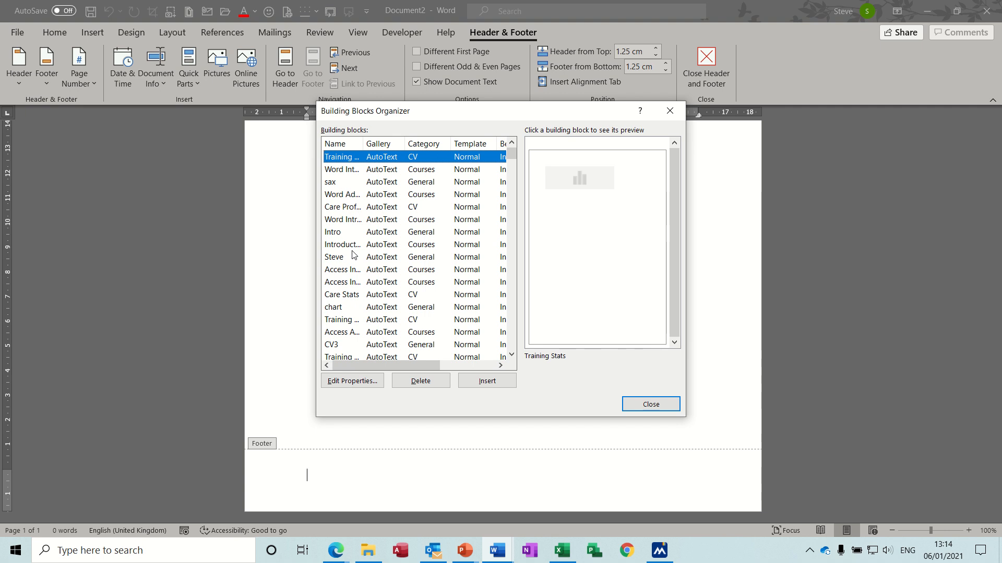
left_click(510, 163)
left_click_drag(510, 167, 508, 201)
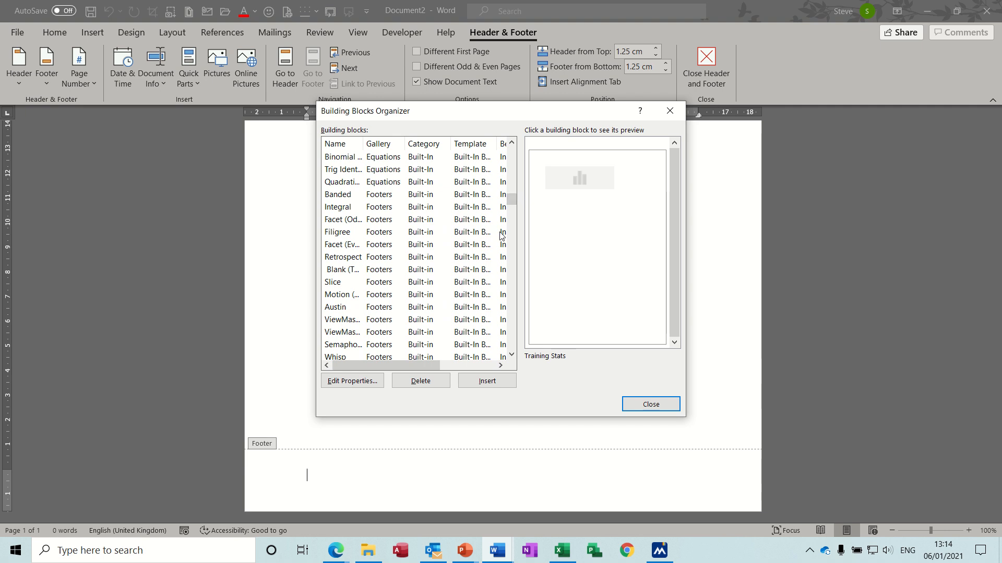
left_click(372, 197)
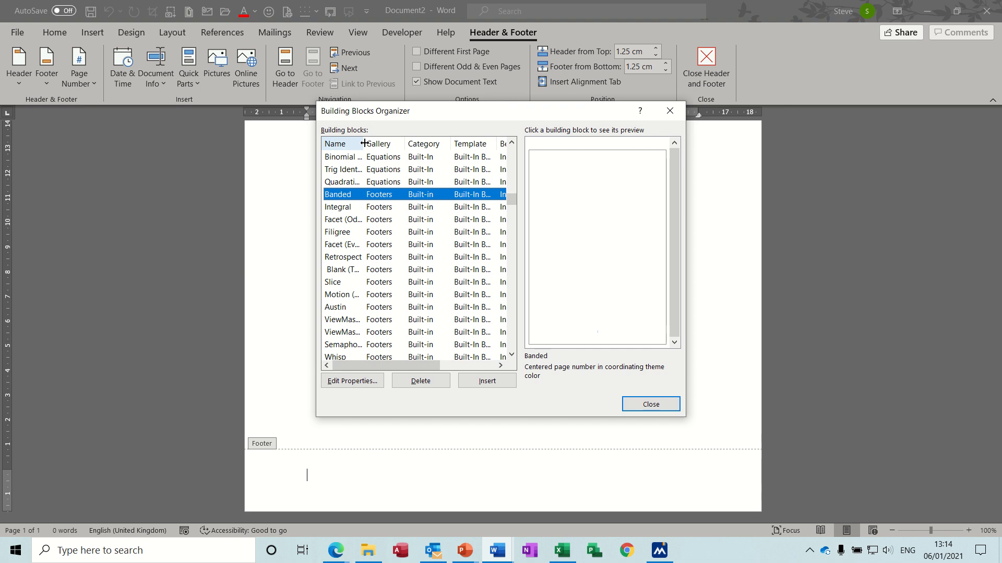
left_click_drag(364, 143, 414, 147)
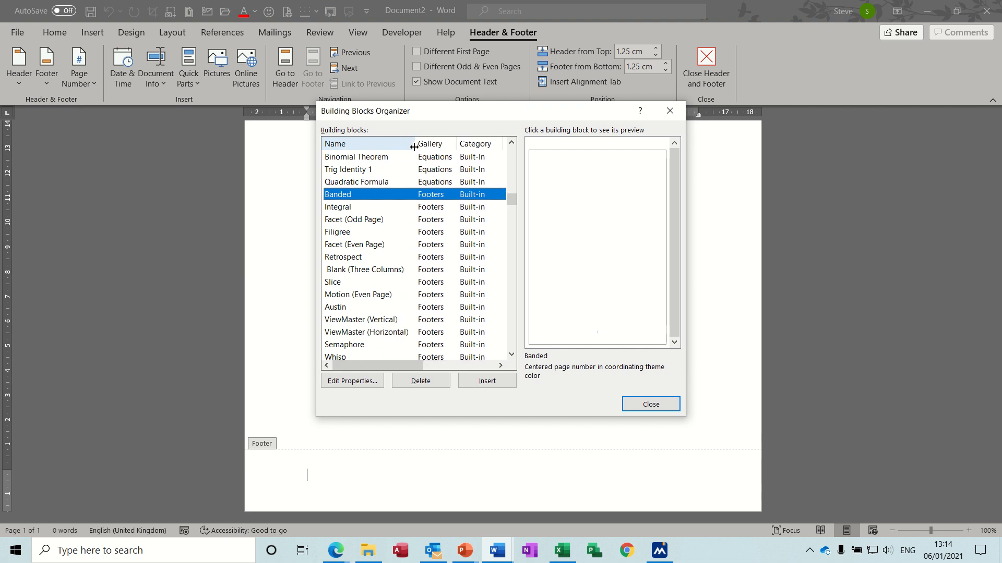
double_click(511, 355)
double_click(511, 355)
left_click(340, 321)
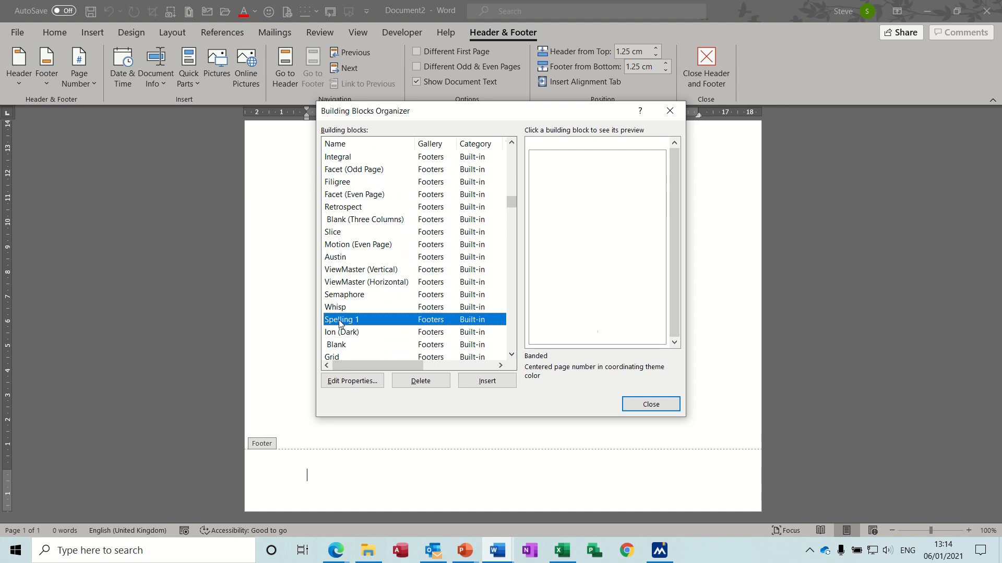
left_click(482, 382)
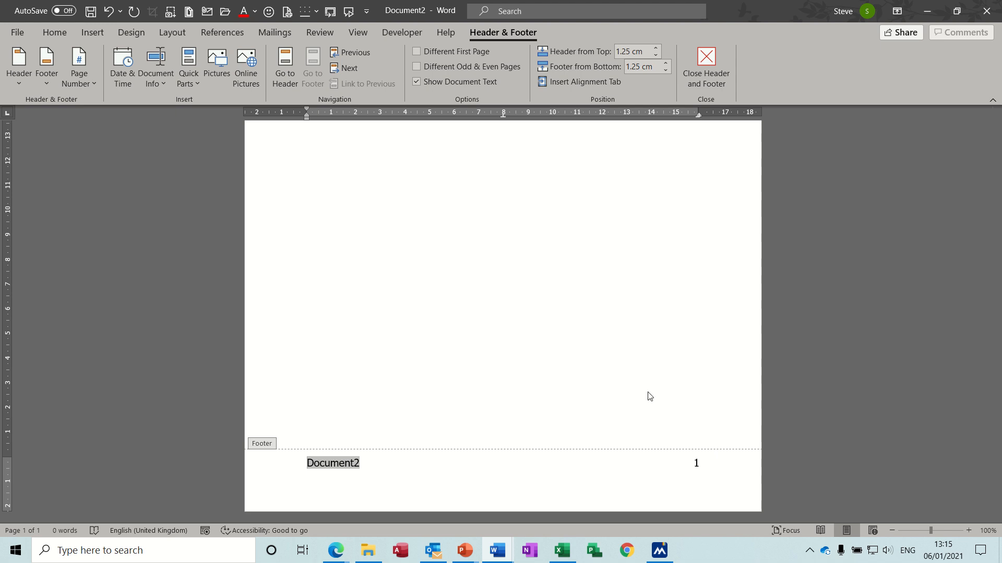
Leave the footer and close the new document without saving it.
left_click(707, 67)
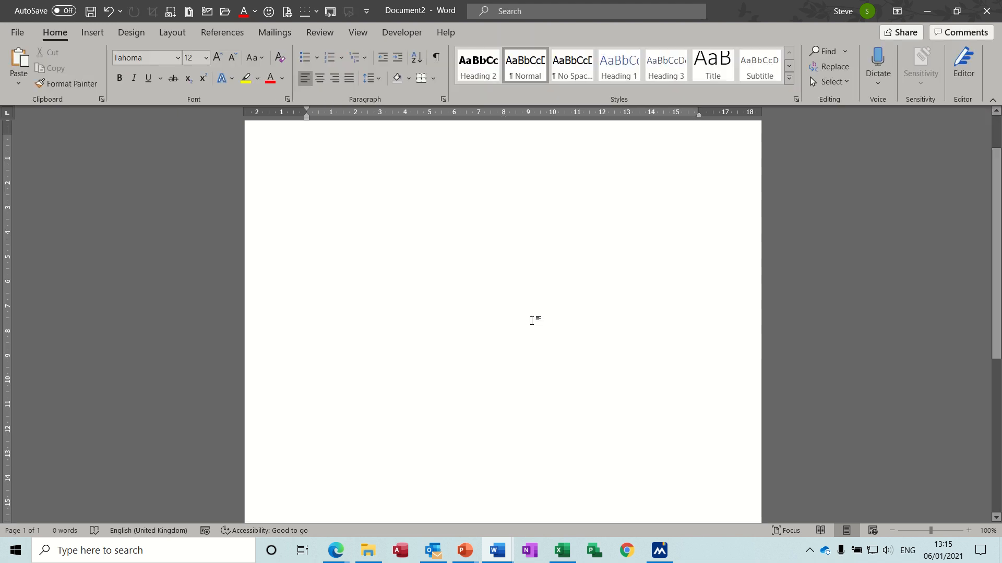
key("ctrl+w")
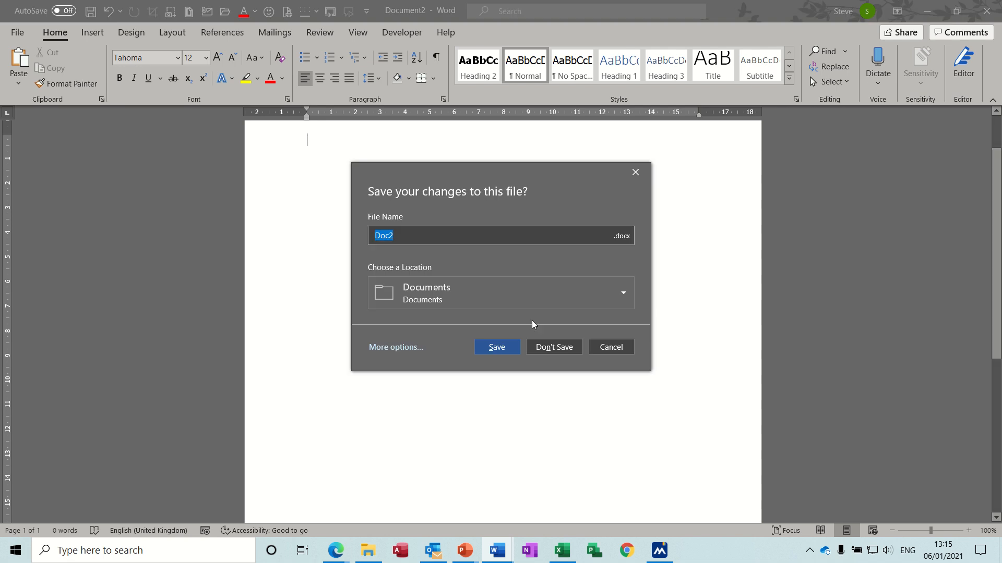
left_click(543, 355)
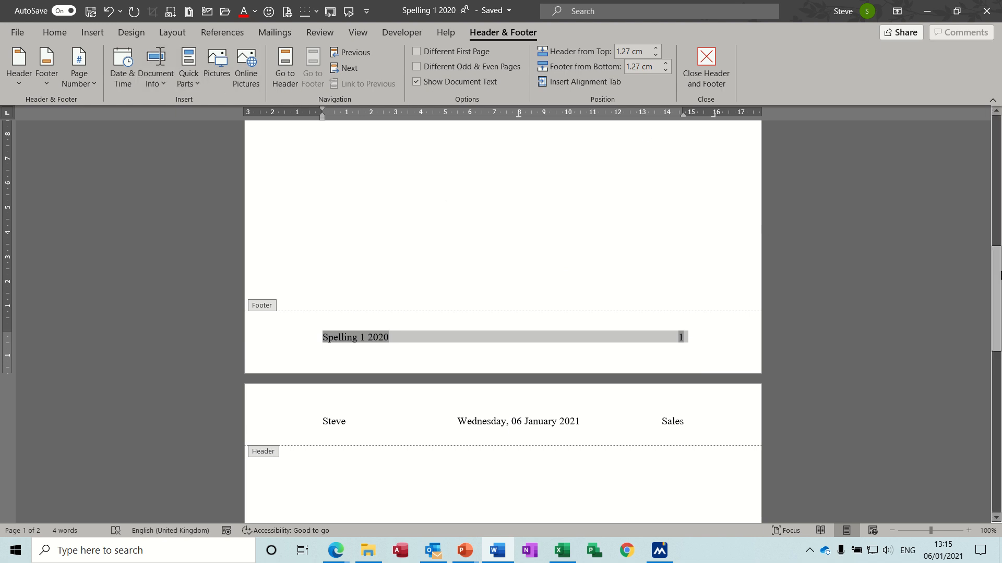
Insert the dragoon picture from Examples > Archive > PHOTOS > PHOTOS Waterloo in place of the selected footer line.
left_click_drag(998, 284, 990, 146)
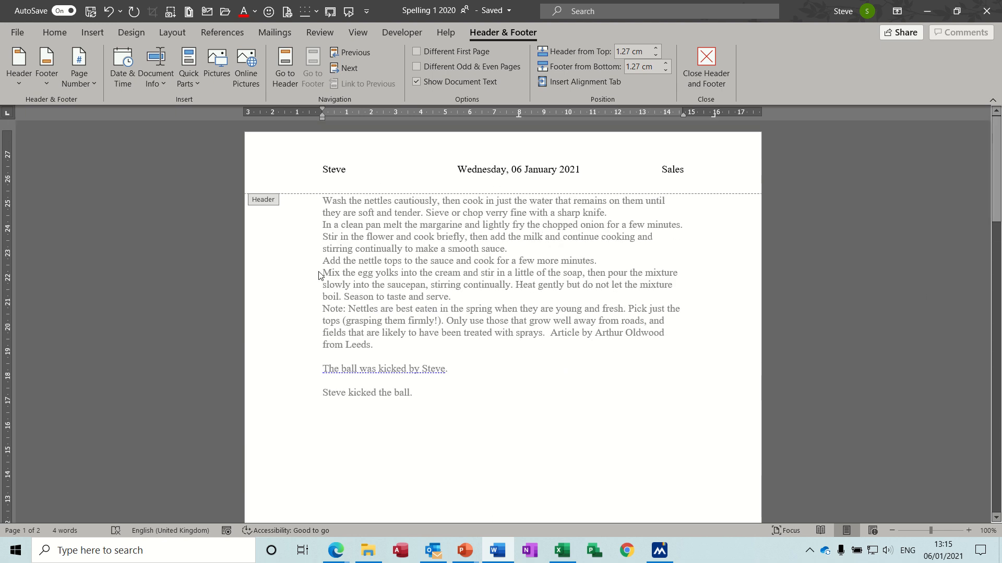
left_click(218, 65)
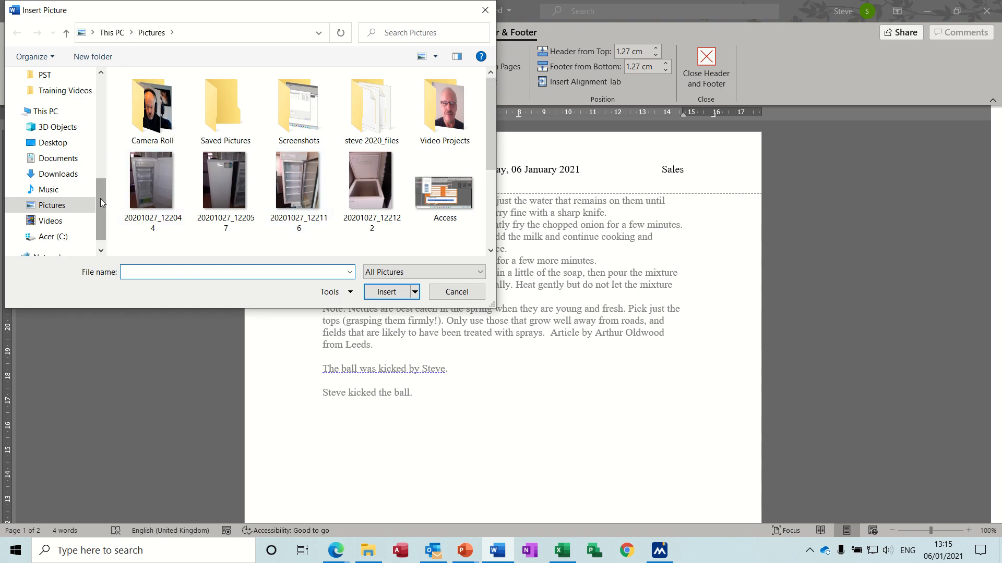
left_click_drag(100, 199, 101, 167)
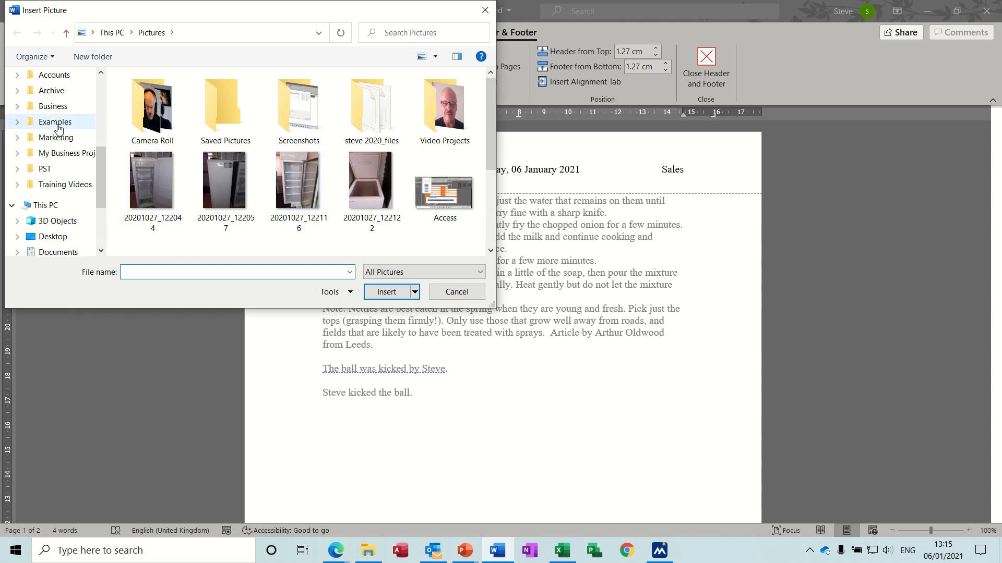
left_click(59, 127)
double_click(162, 110)
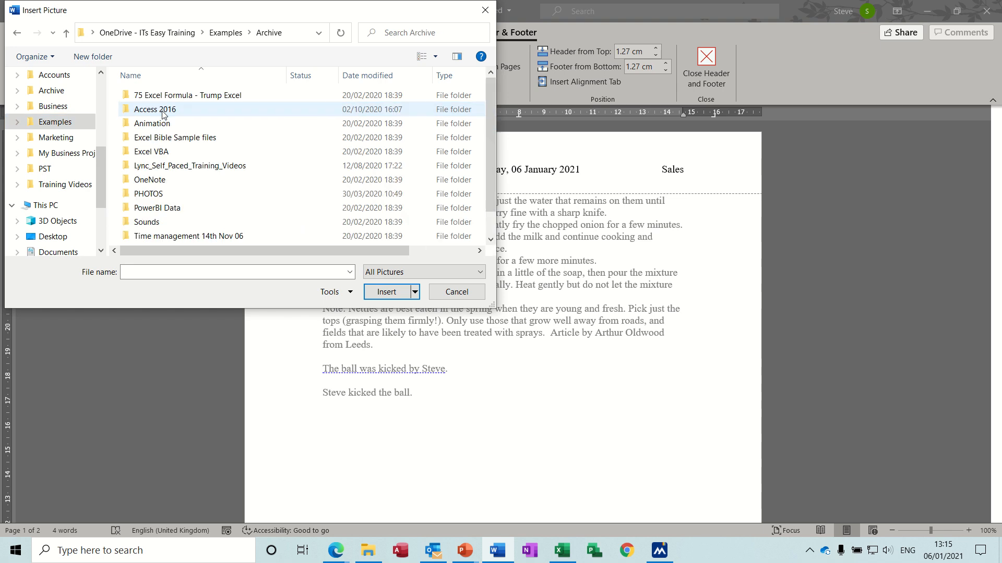
double_click(158, 194)
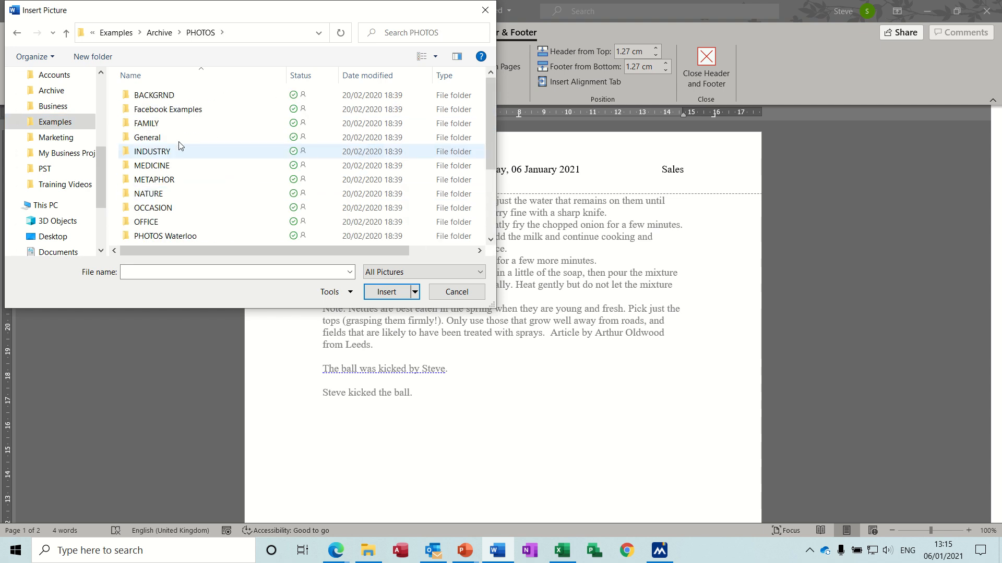
double_click(186, 236)
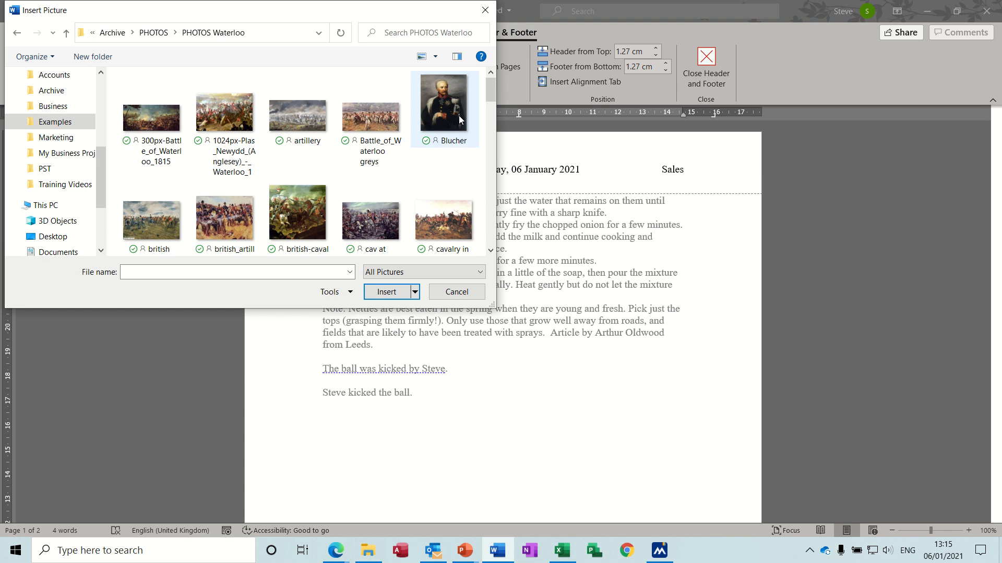
left_click_drag(491, 93, 490, 115)
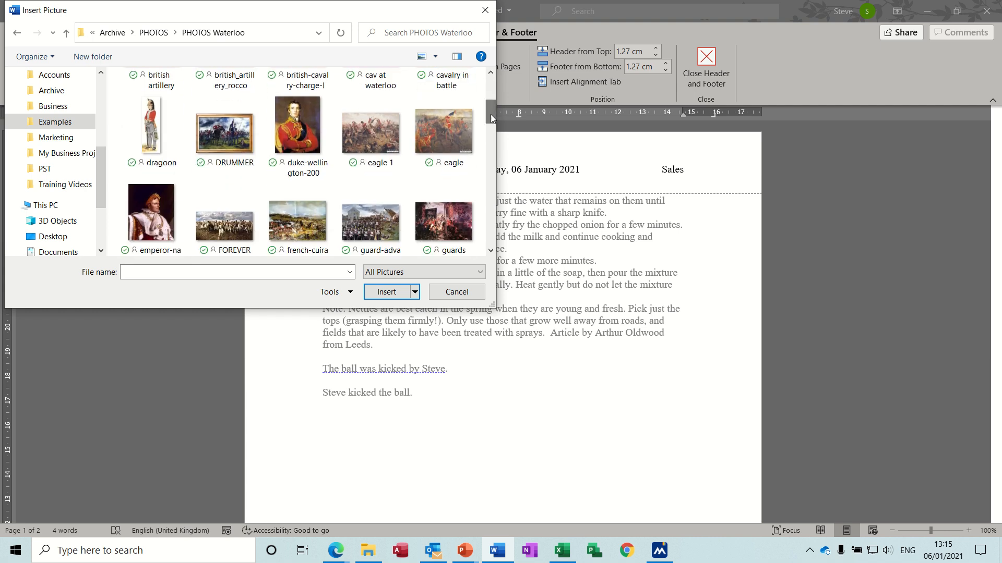
double_click(162, 146)
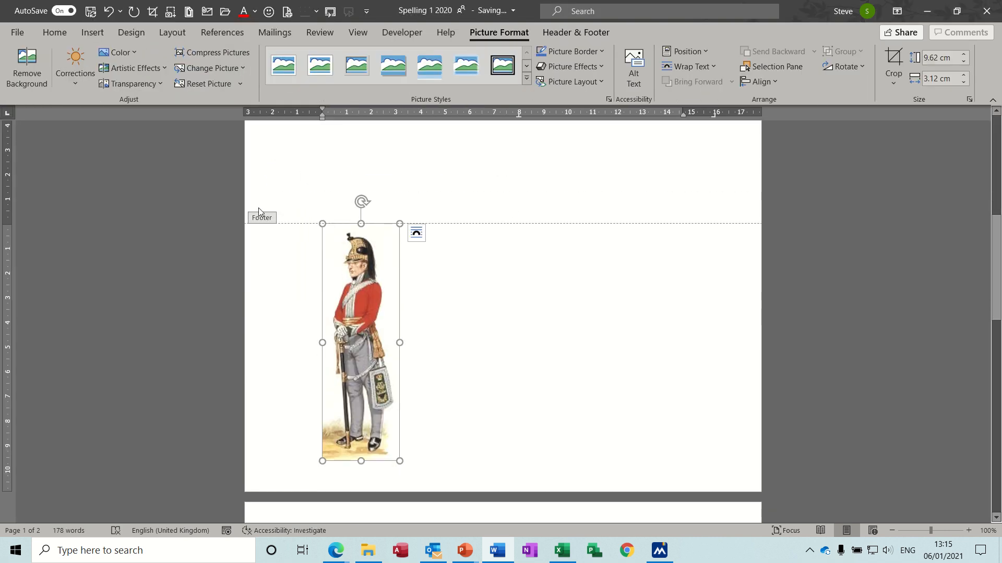
Set the picture's wrapping to behind text and move it up over the right-hand end of the first page's body text.
left_click(421, 235)
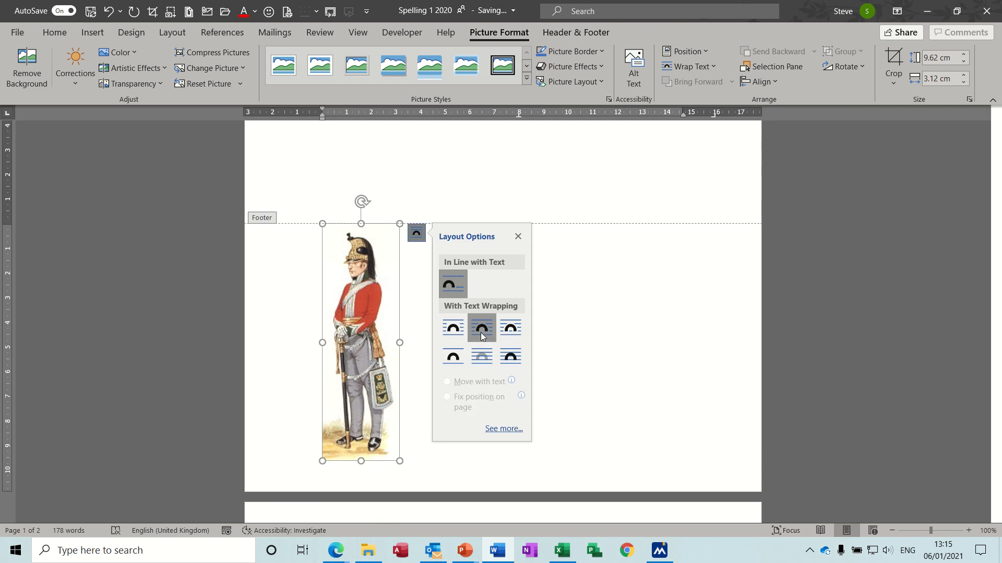
left_click(481, 356)
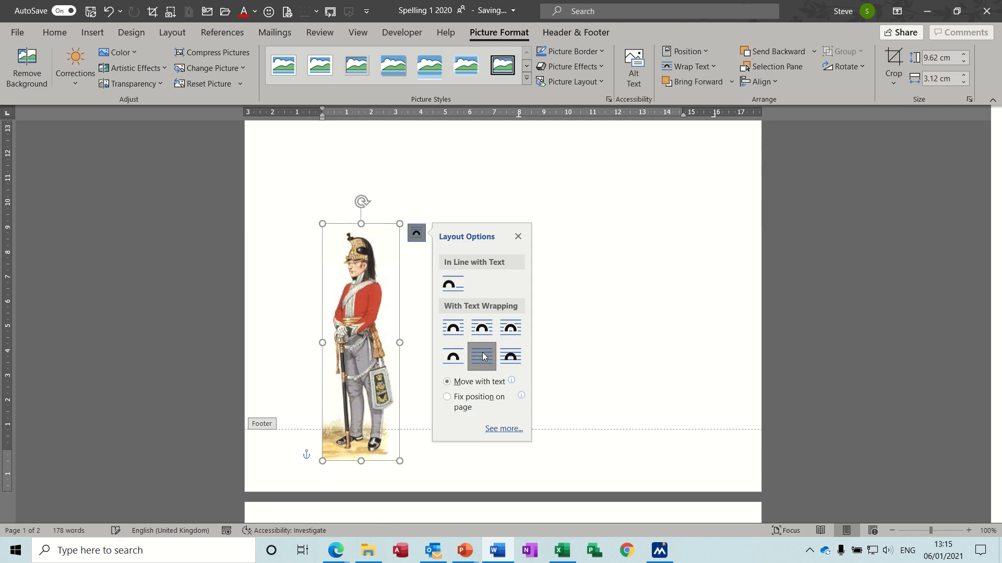
left_click_drag(382, 305, 549, 216)
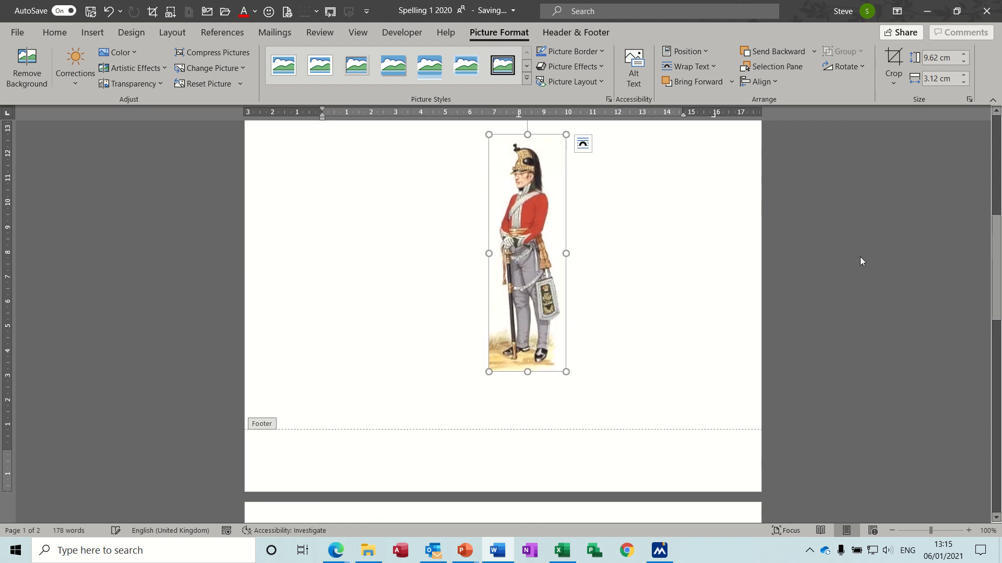
left_click_drag(999, 295, 1000, 207)
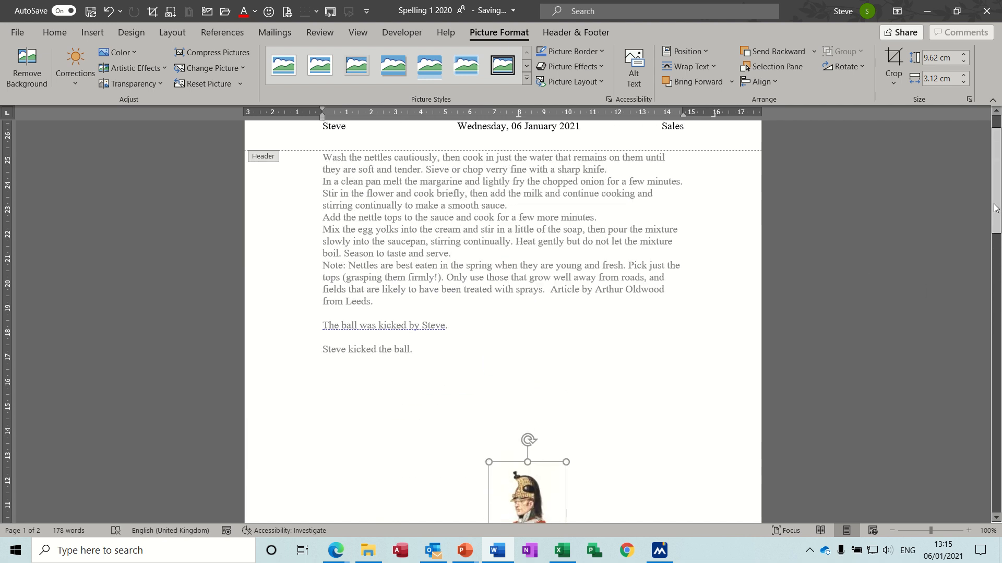
left_click_drag(554, 496, 681, 202)
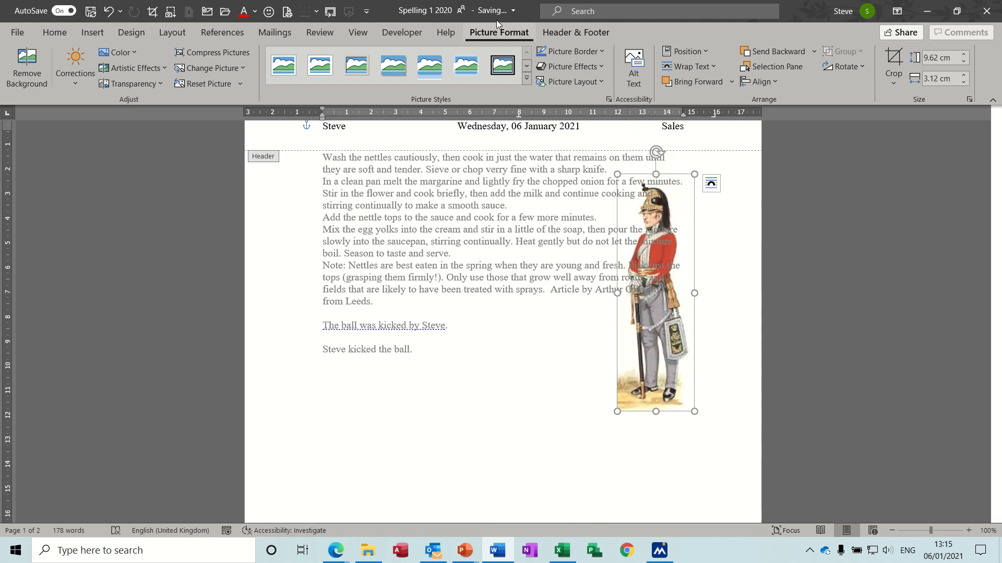
Apply the fifth transparency preset to the picture and return to the body text to check the pages.
left_click(158, 83)
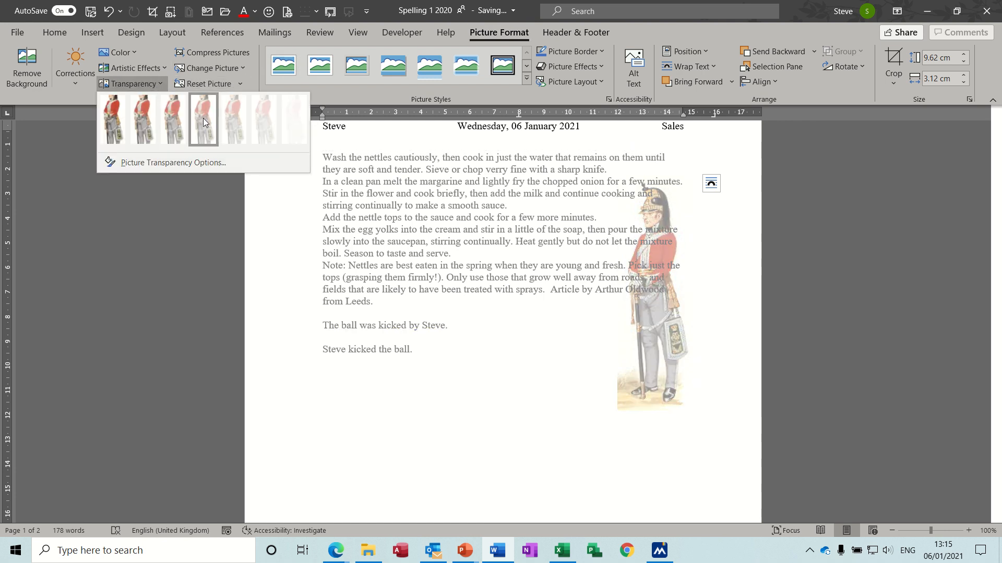
left_click(230, 127)
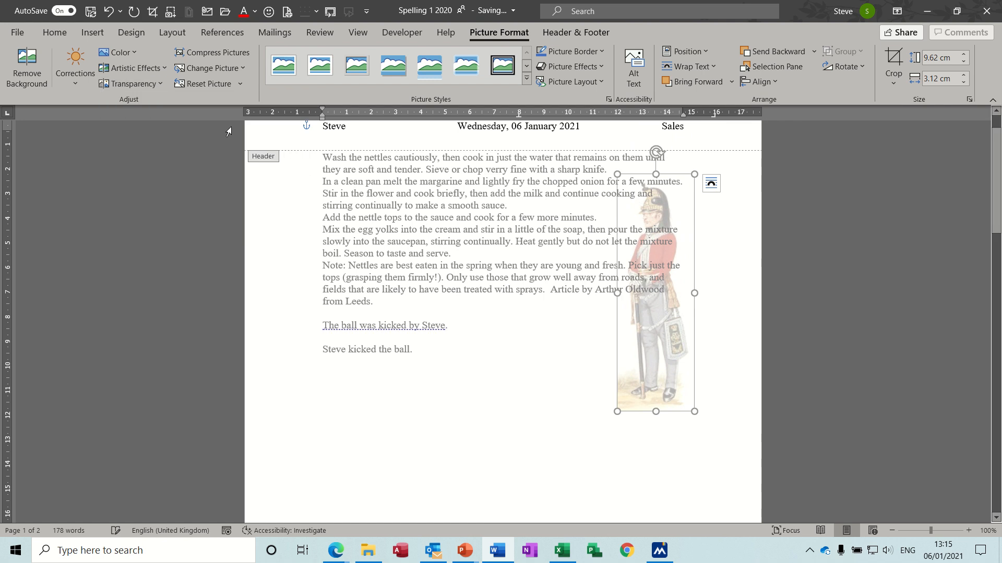
left_click(713, 186)
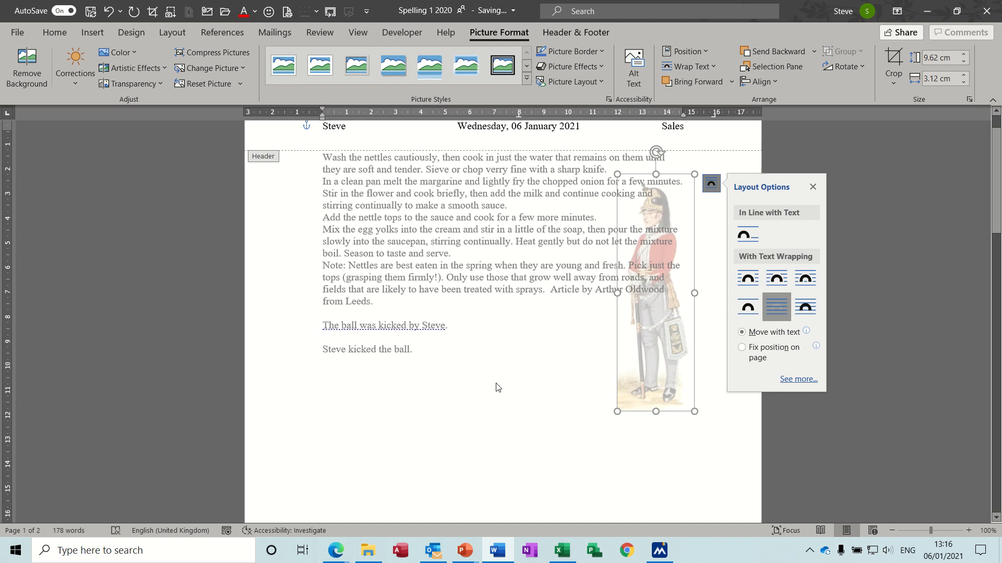
double_click(453, 412)
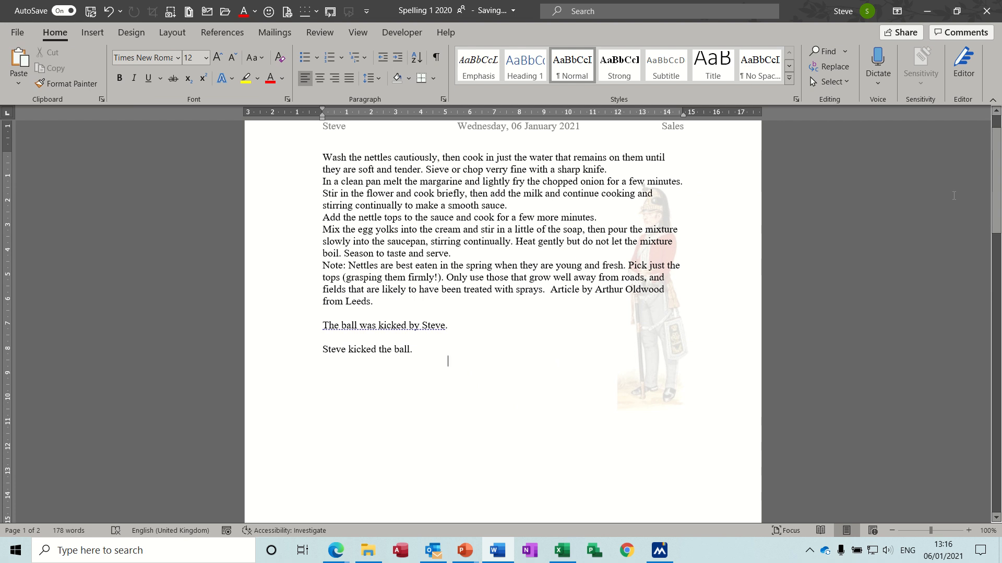
left_click_drag(996, 159, 998, 312)
left_click_drag(999, 352, 999, 153)
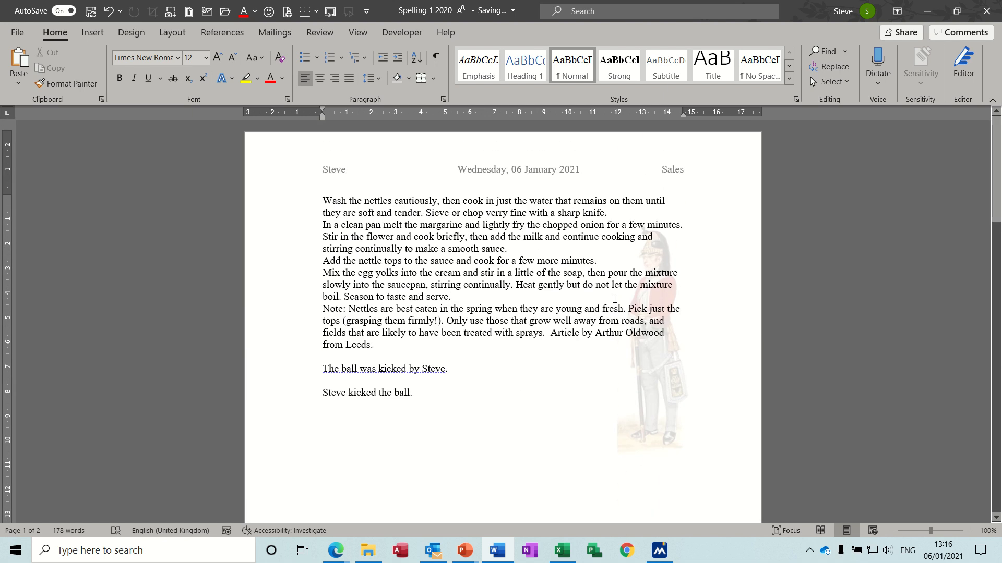
Try to select the soldier picture while editing the body text.
double_click(660, 354)
triple_click(659, 355)
double_click(660, 356)
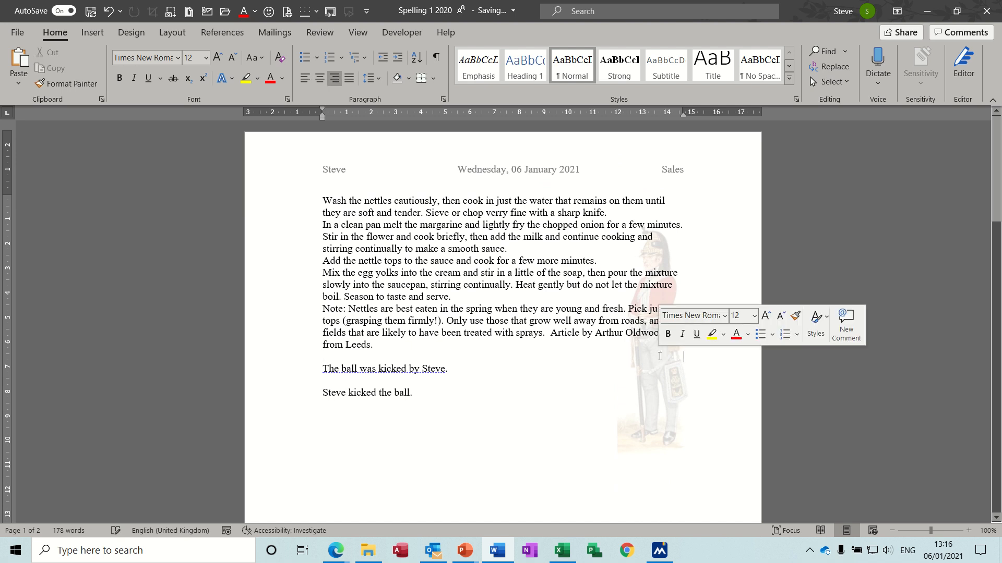
left_click(655, 389)
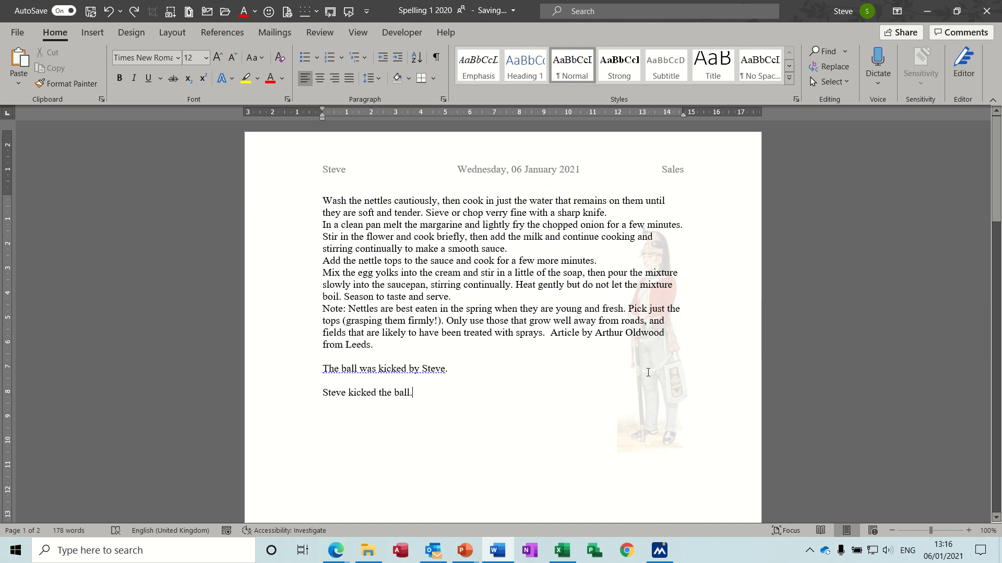
Reopen the header, move the picture to the horizontal middle of the page, and return to the body text.
double_click(600, 162)
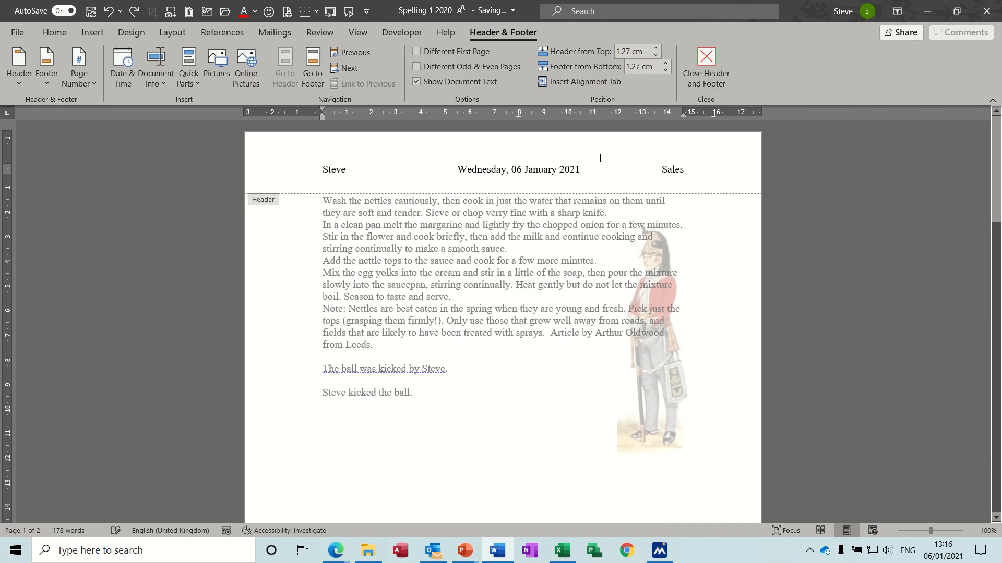
left_click(654, 261)
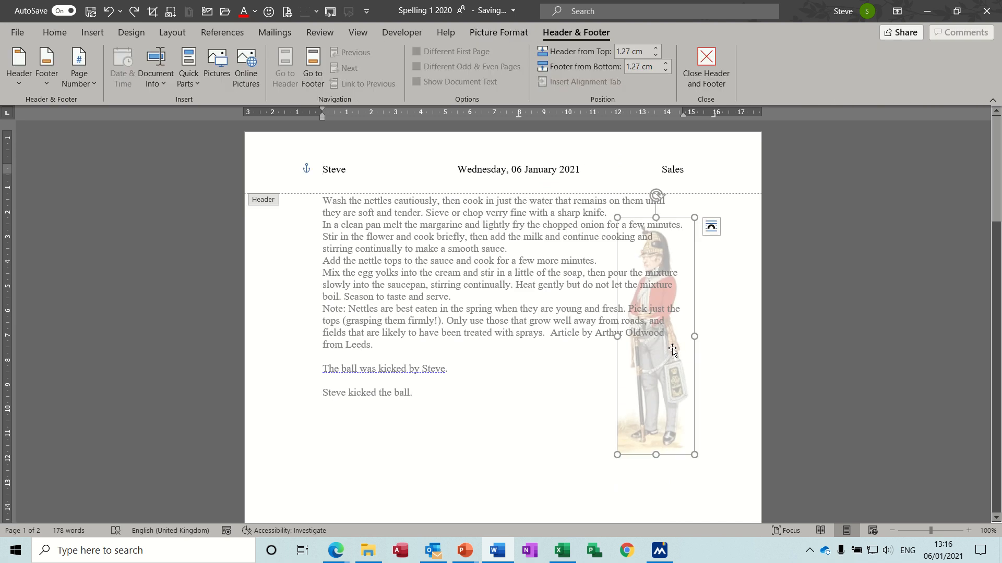
left_click_drag(672, 350, 545, 349)
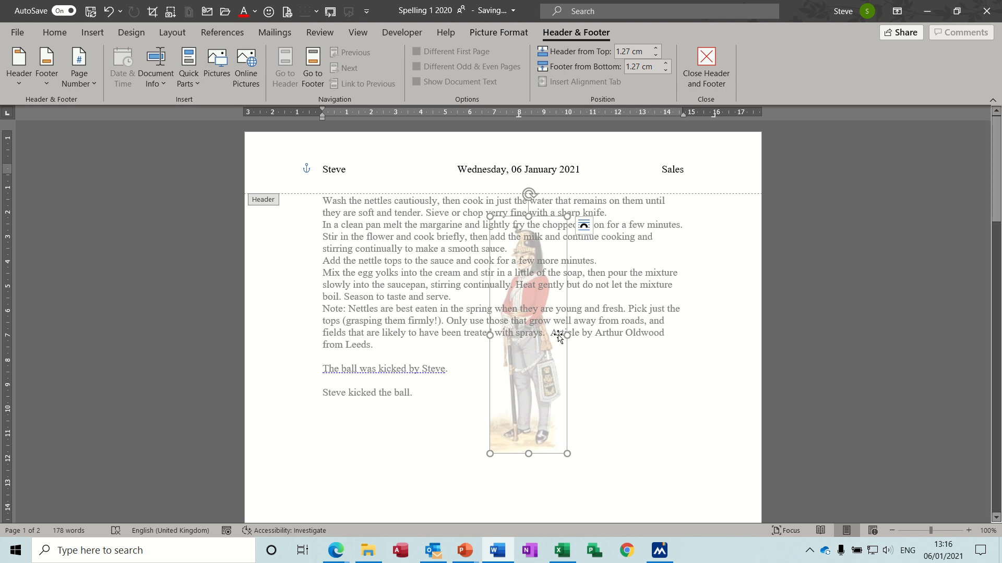
double_click(621, 410)
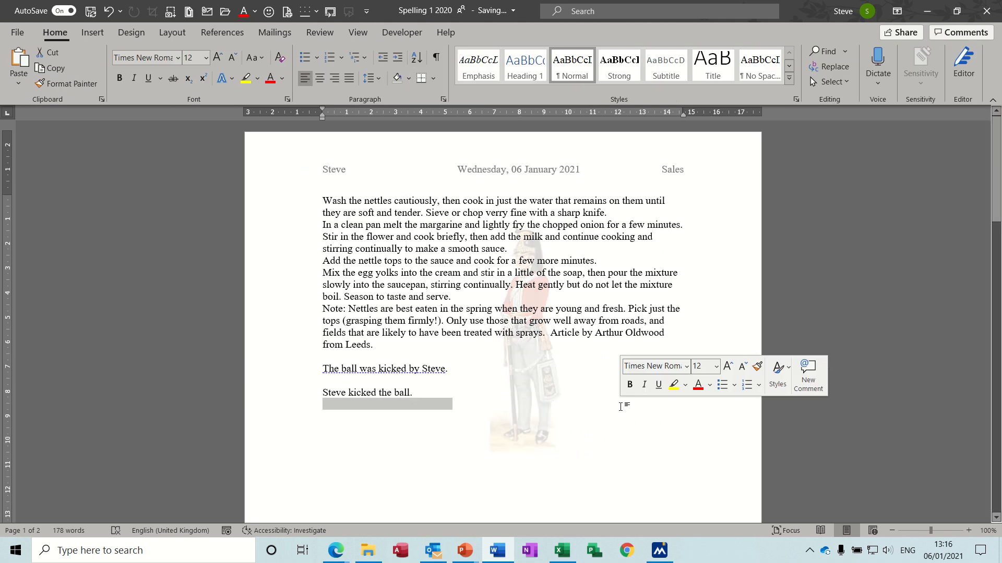
left_click(588, 429)
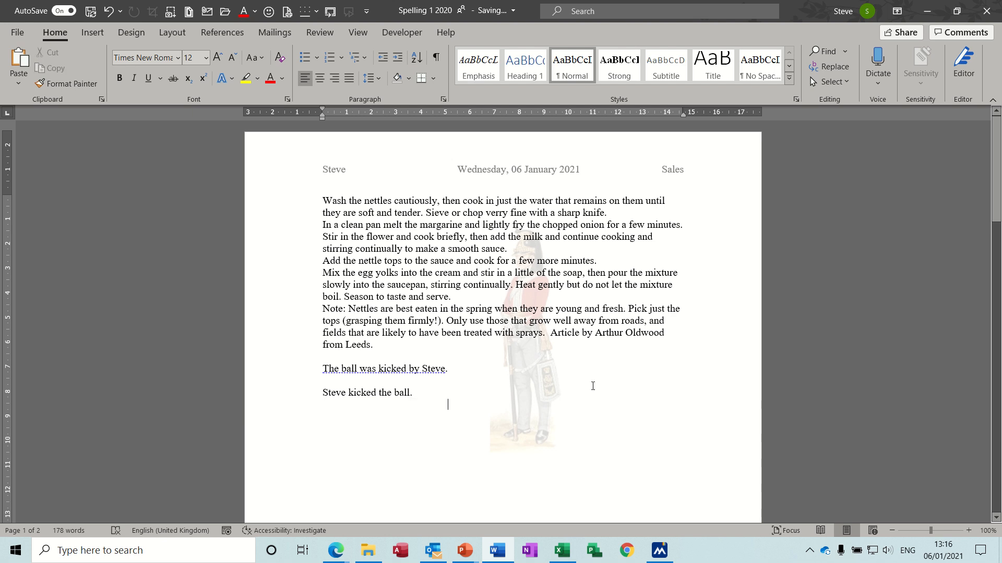